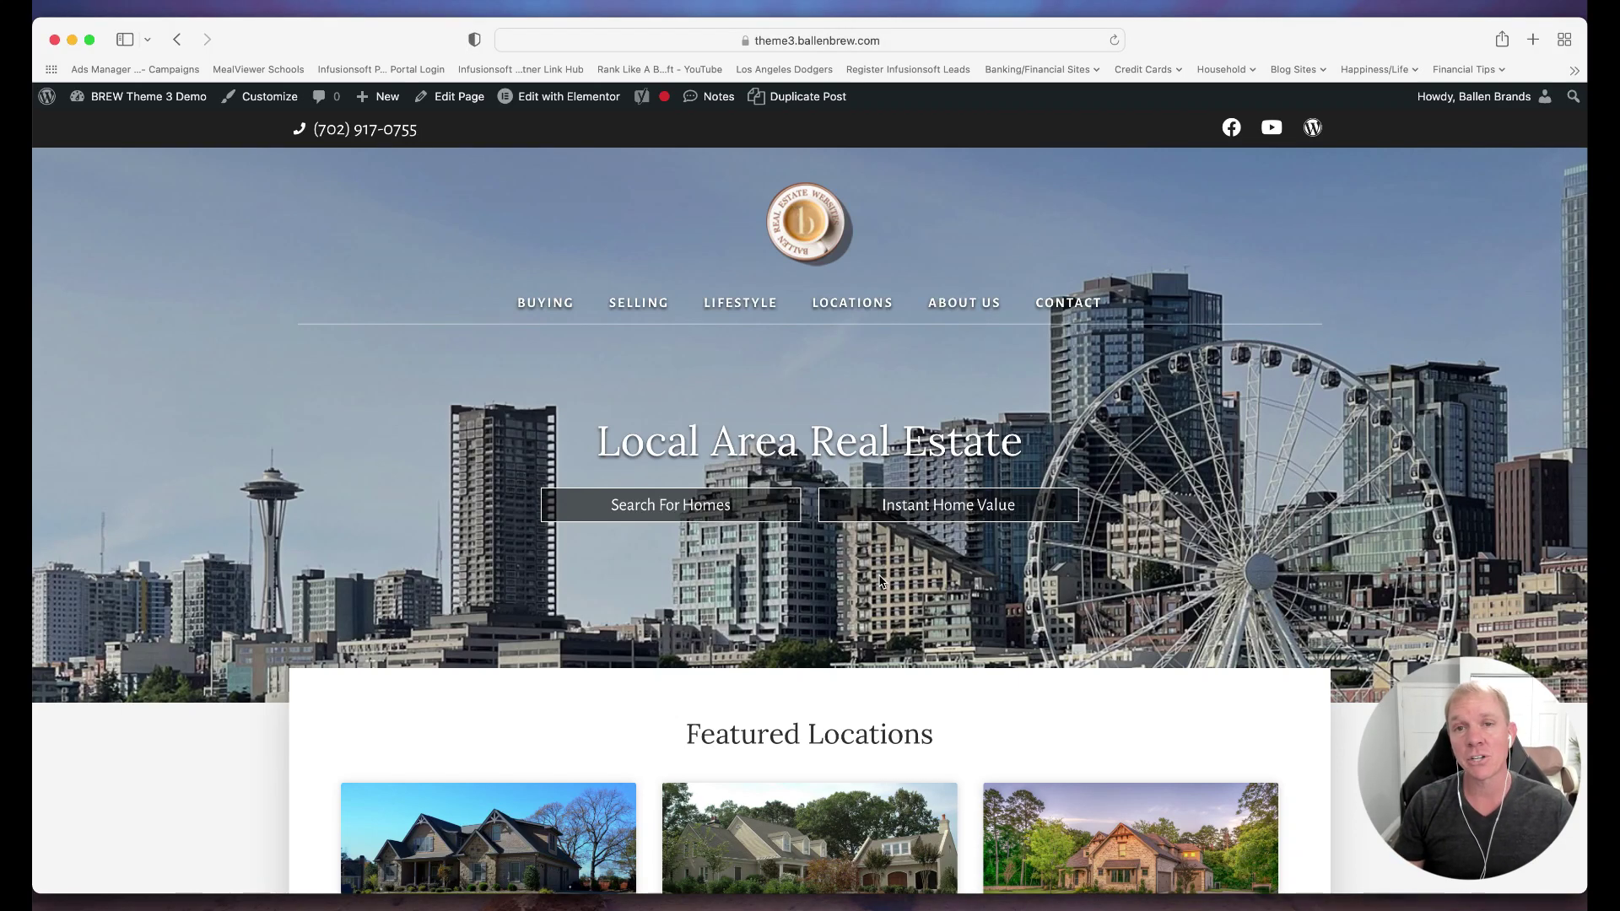
# - Scroll to the homepage's What Our Clients Say section and open Read More Reviews
pyautogui.scroll(-1, 878, 581)
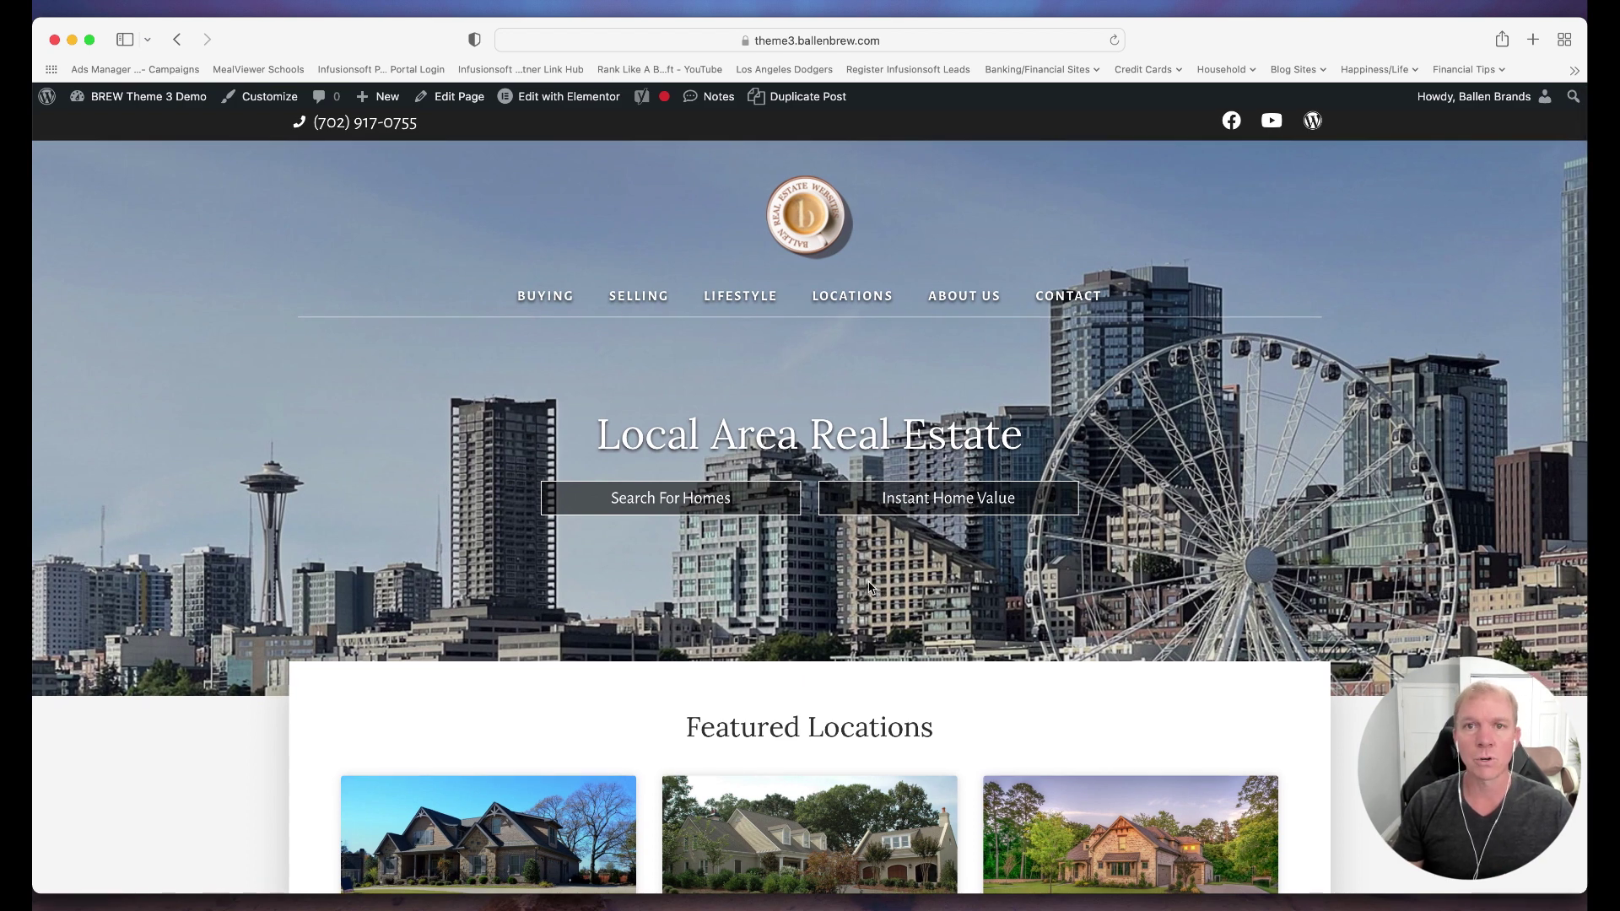
pyautogui.scroll(1, 861, 550)
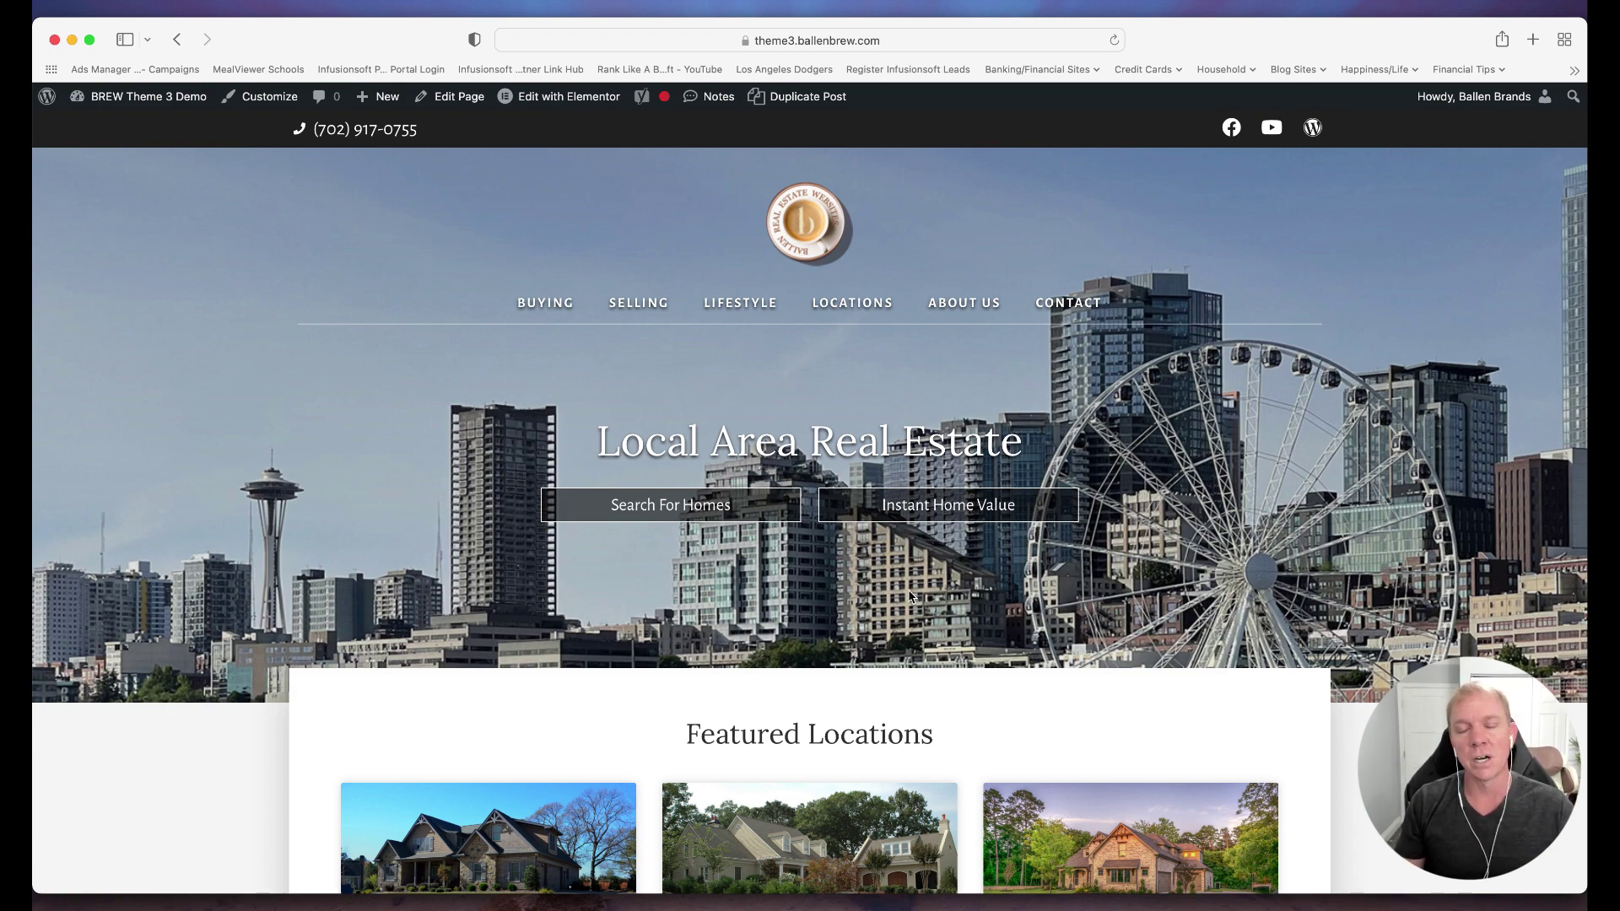
pyautogui.scroll(-20, 910, 597)
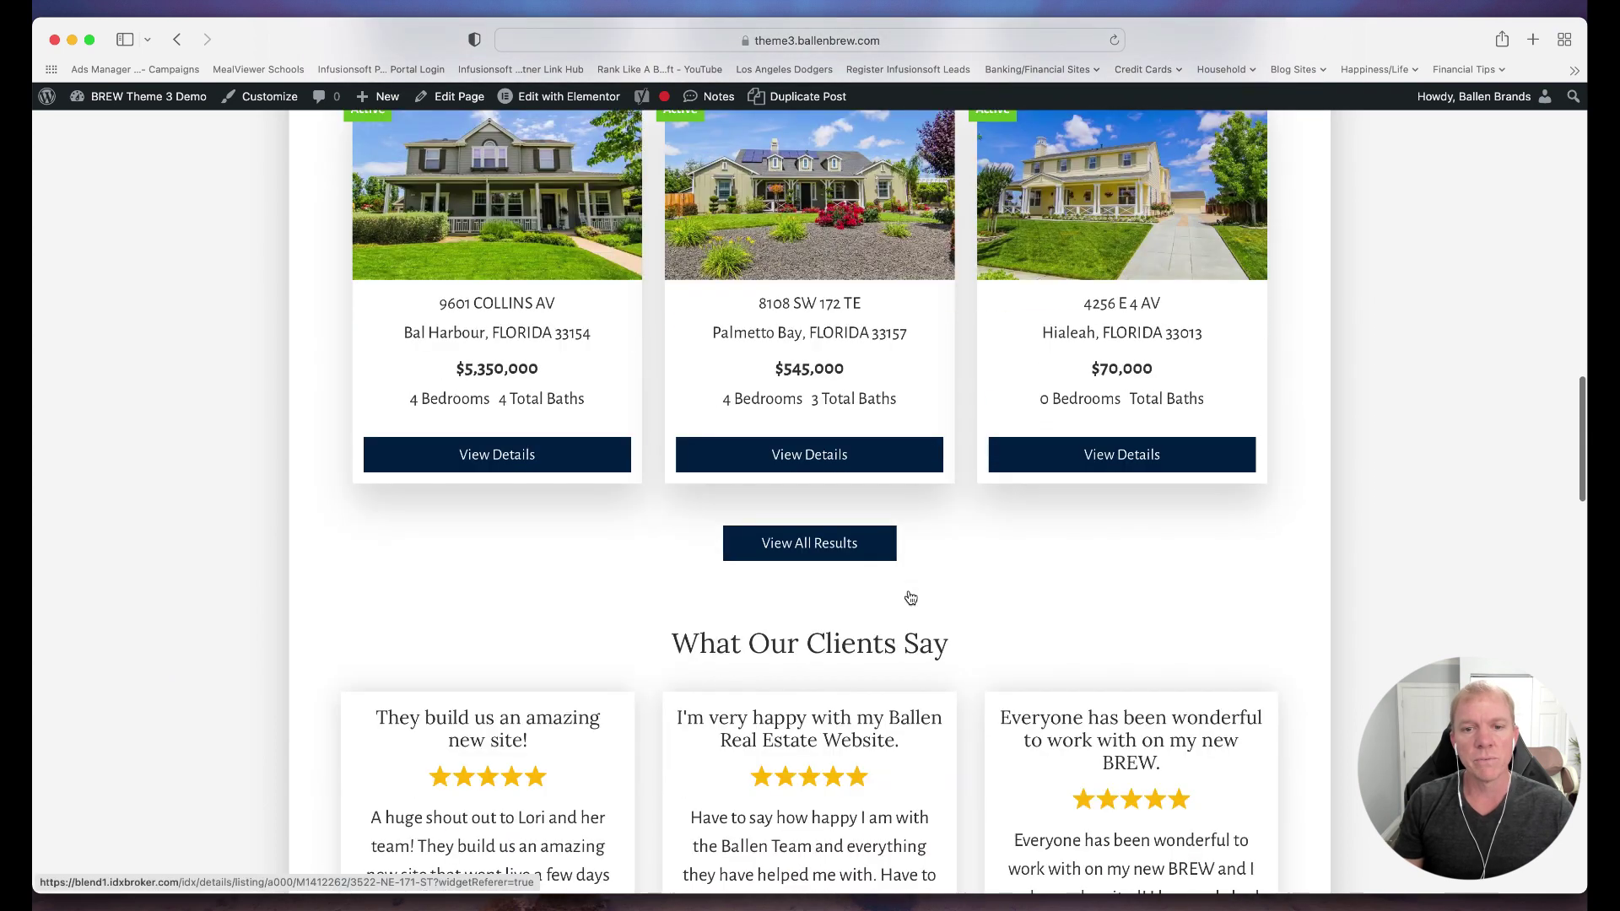
pyautogui.scroll(-5, 910, 598)
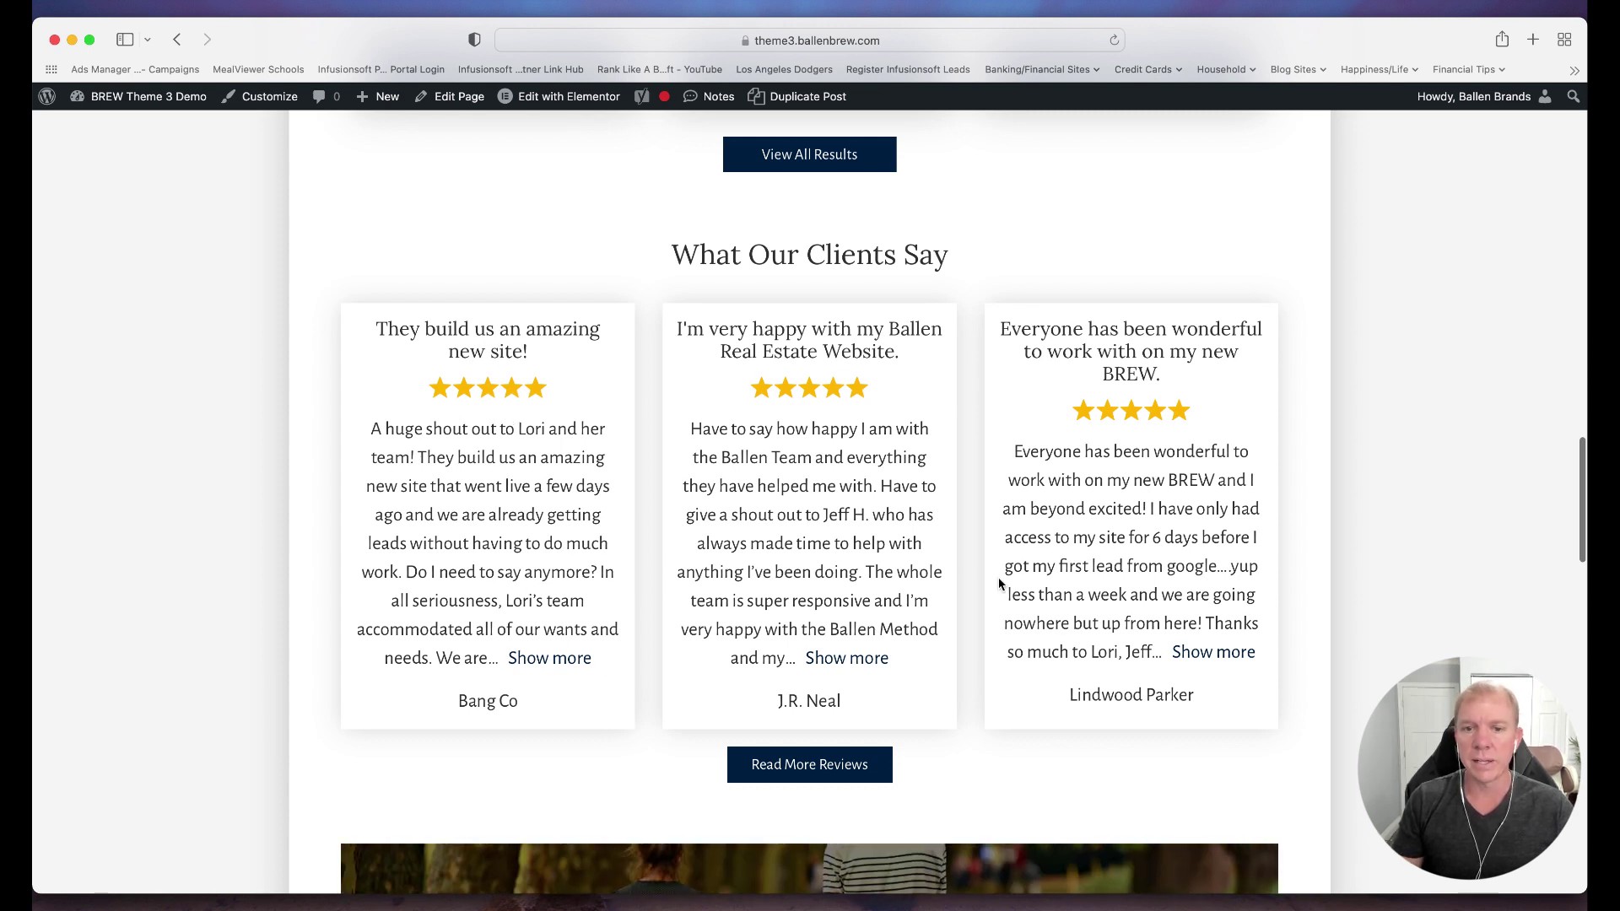
pyautogui.click(814, 764)
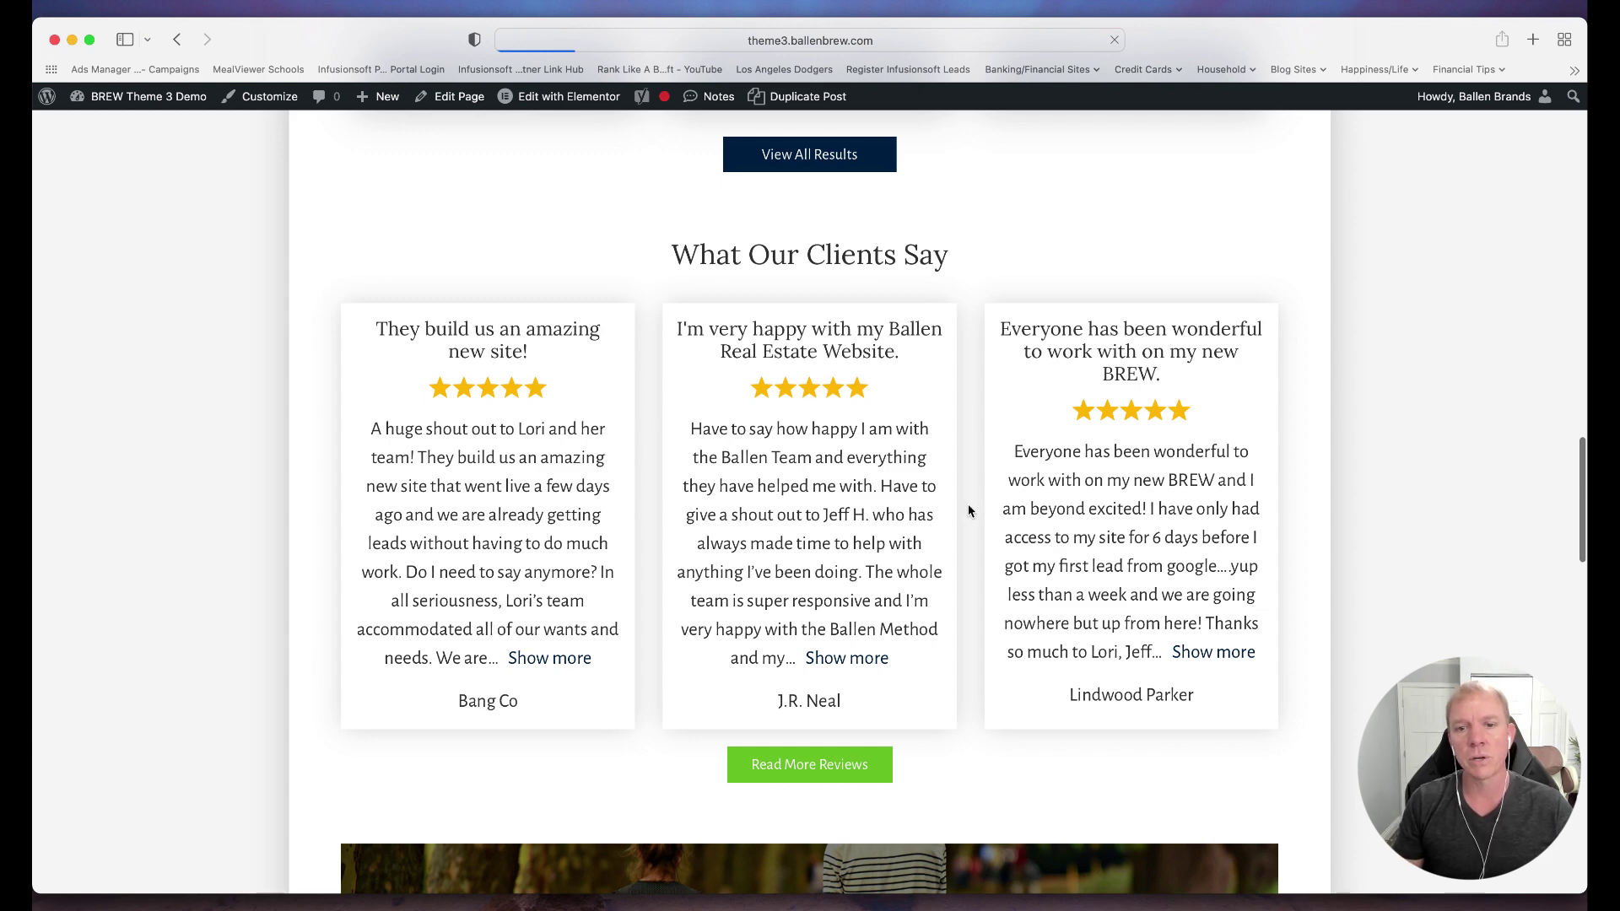
pyautogui.scroll(-10, 987, 495)
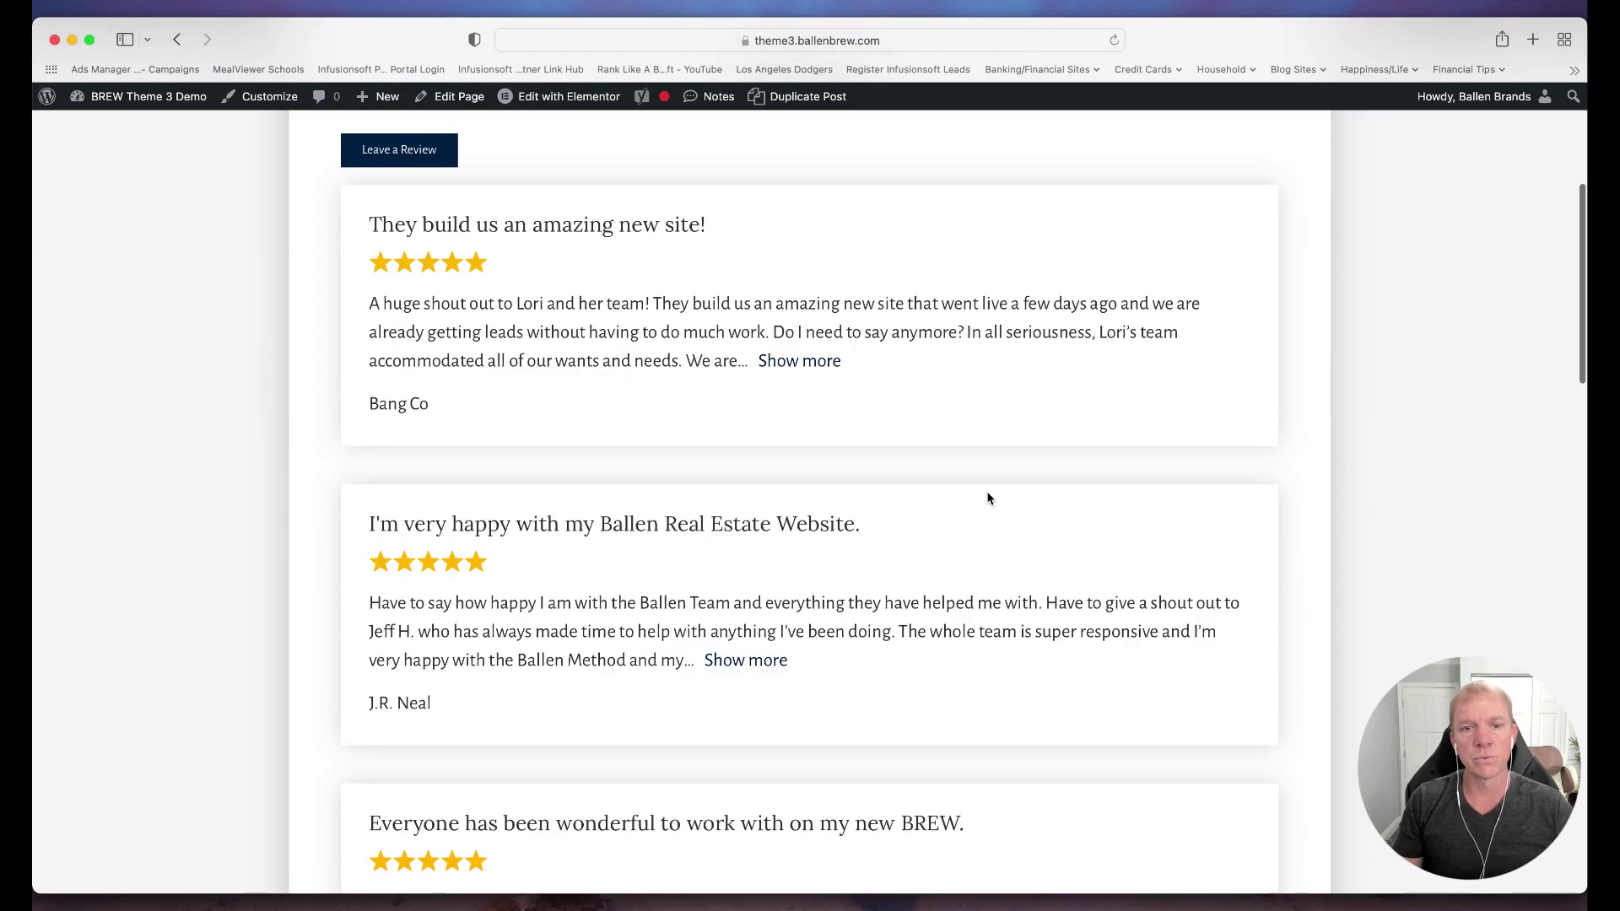
pyautogui.scroll(15, 989, 497)
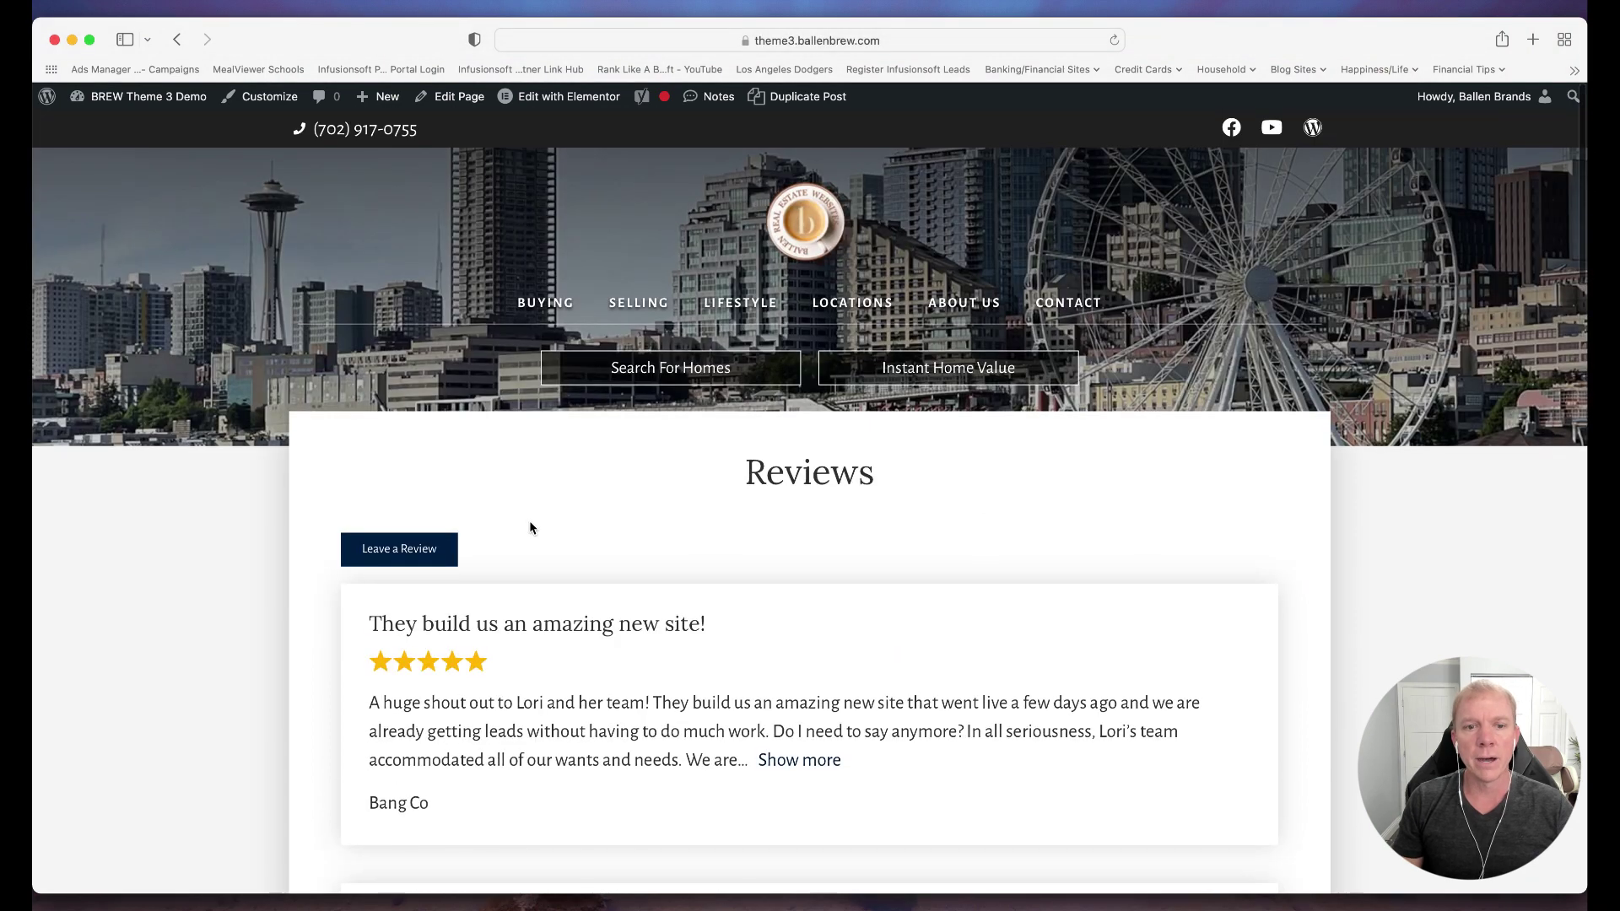
# - Open the Leave a Review form and look over its fields
pyautogui.click(400, 557)
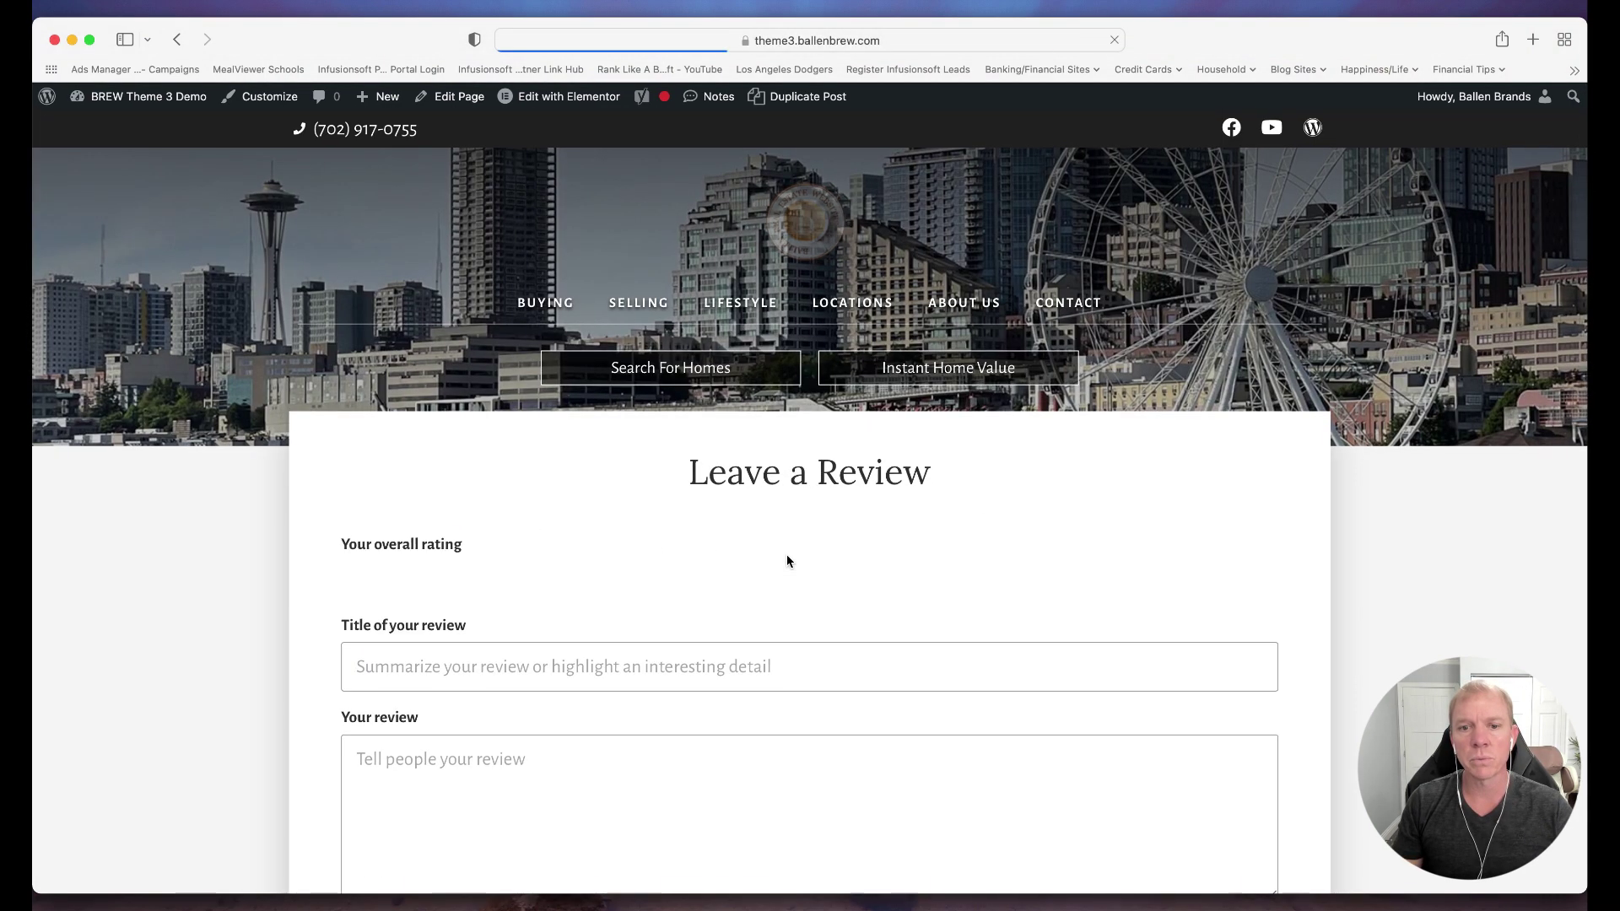
pyautogui.scroll(-3, 786, 554)
pyautogui.scroll(-3, 787, 555)
pyautogui.scroll(3, 788, 554)
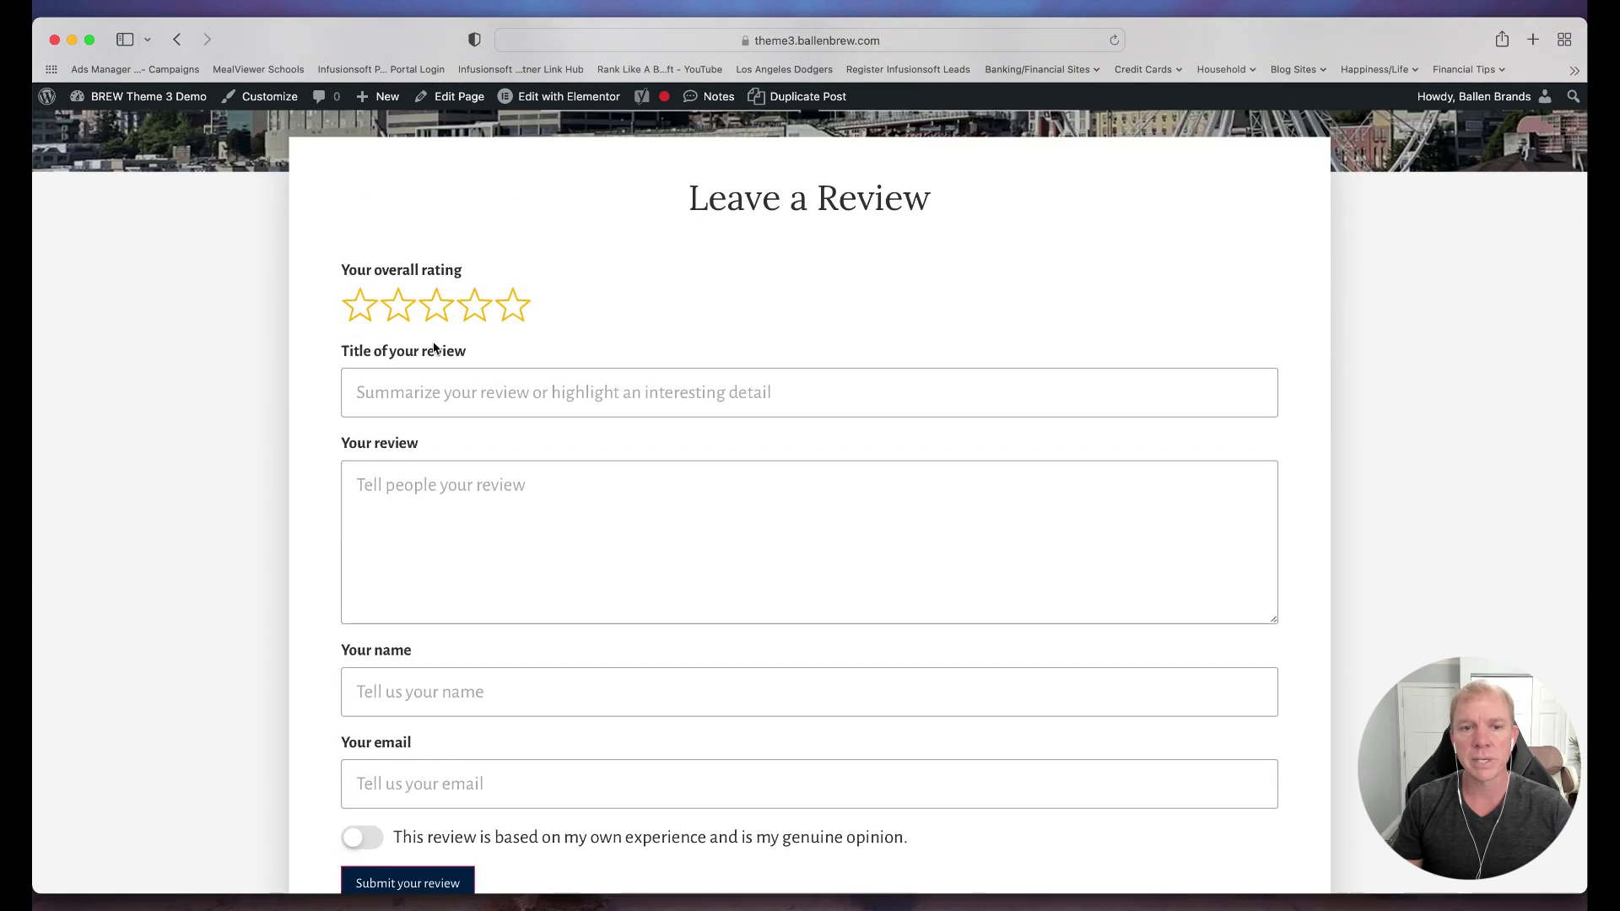
# - Select a five-star rating on the Leave a Review form
pyautogui.click(516, 307)
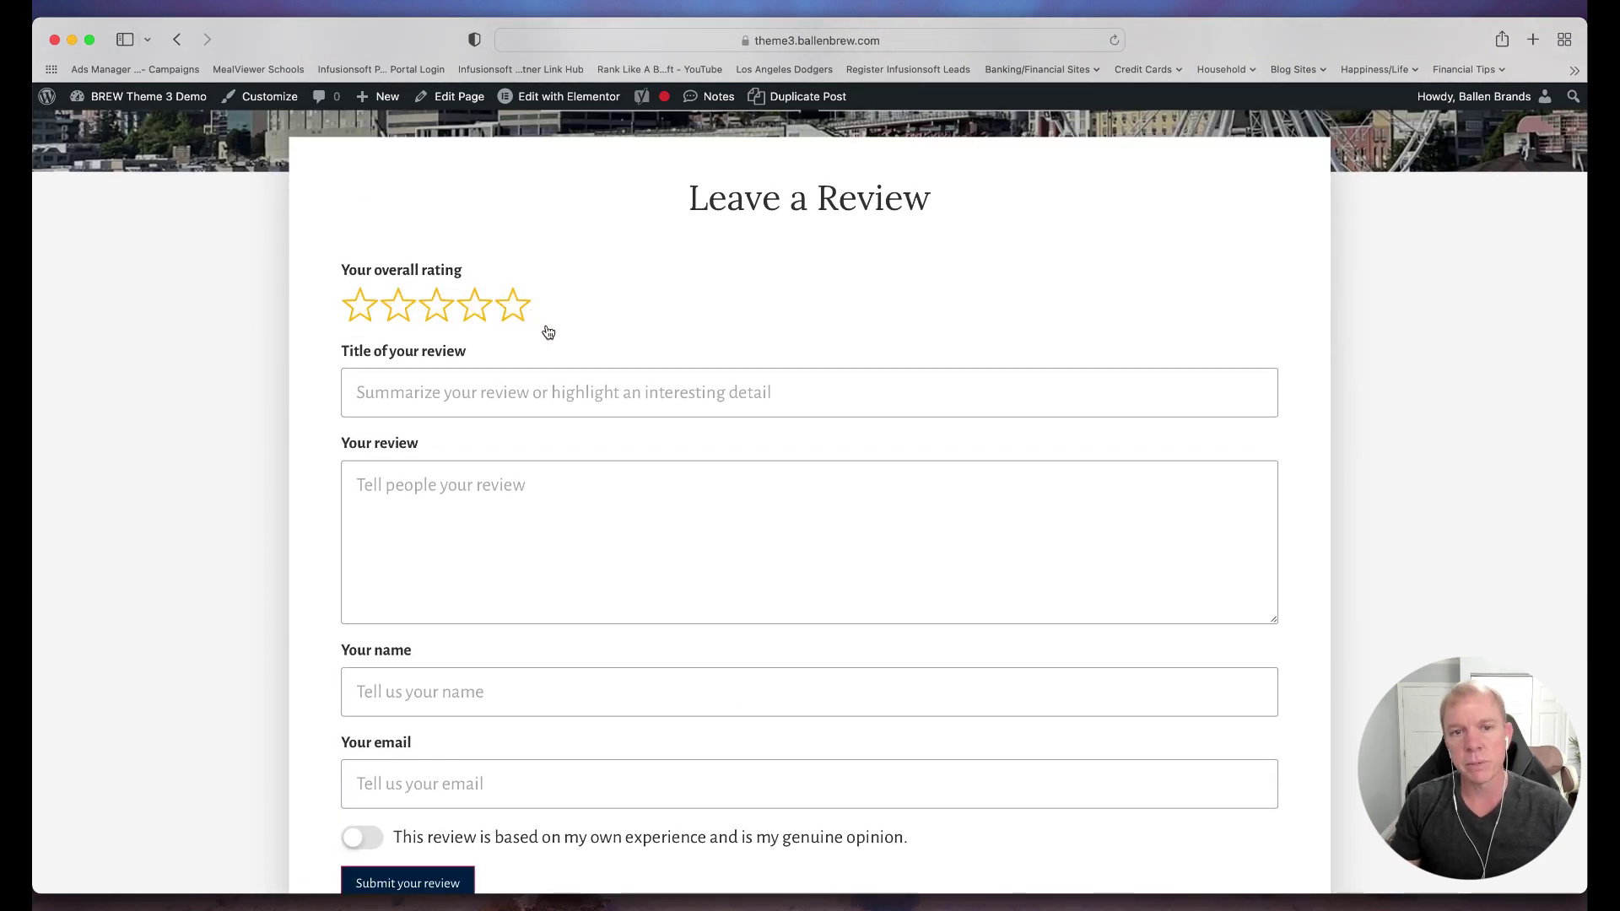
pyautogui.click(520, 315)
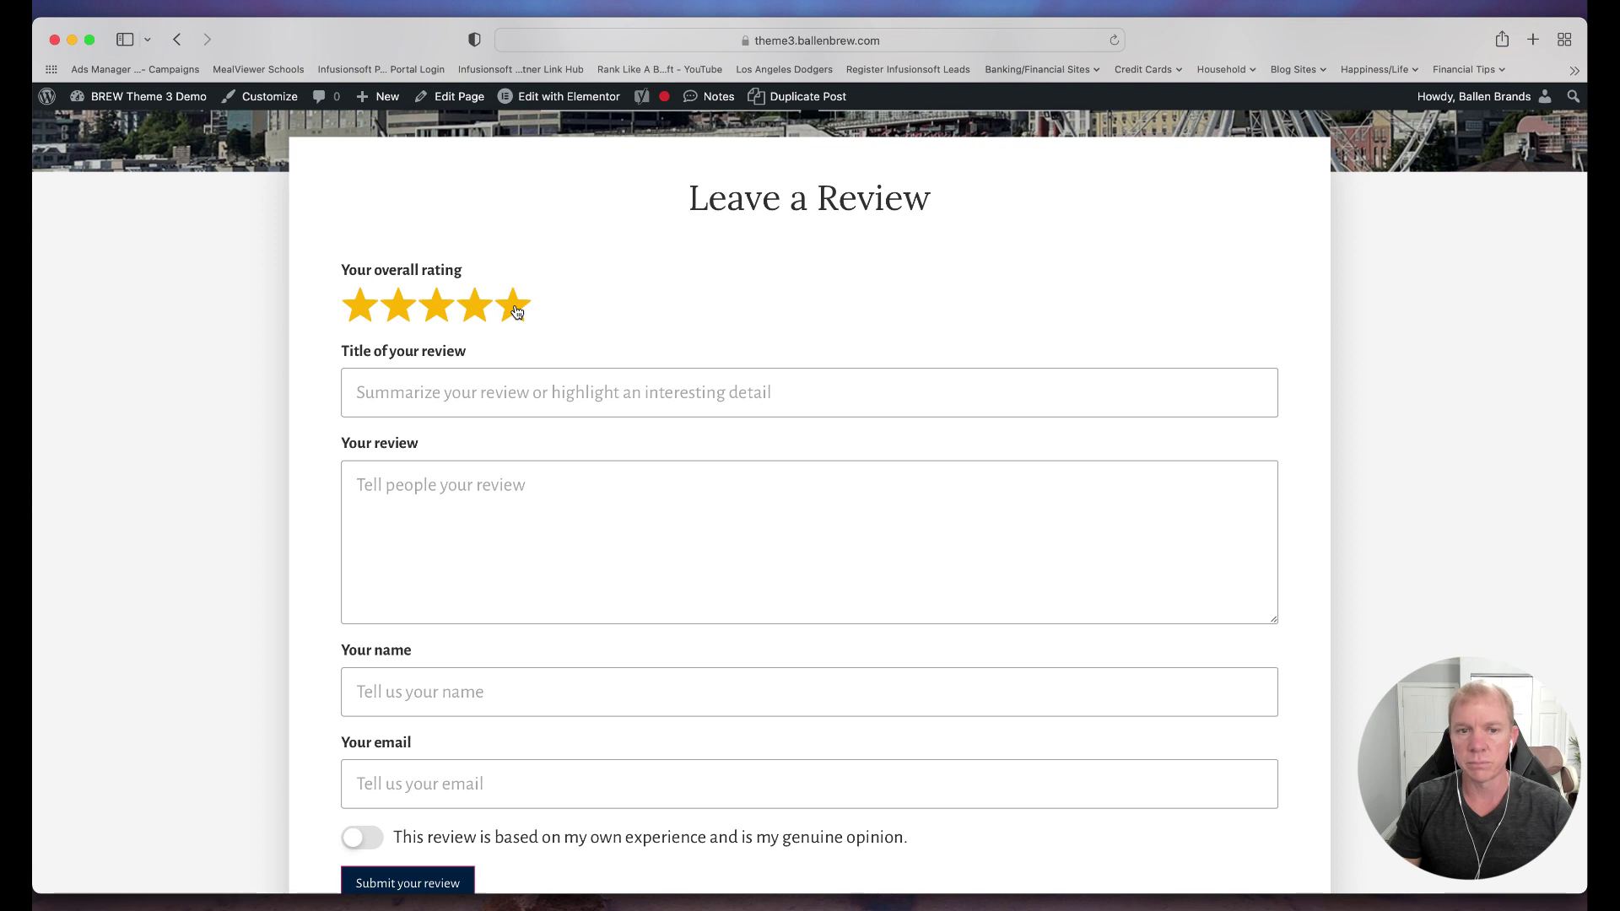
pyautogui.scroll(-3, 659, 535)
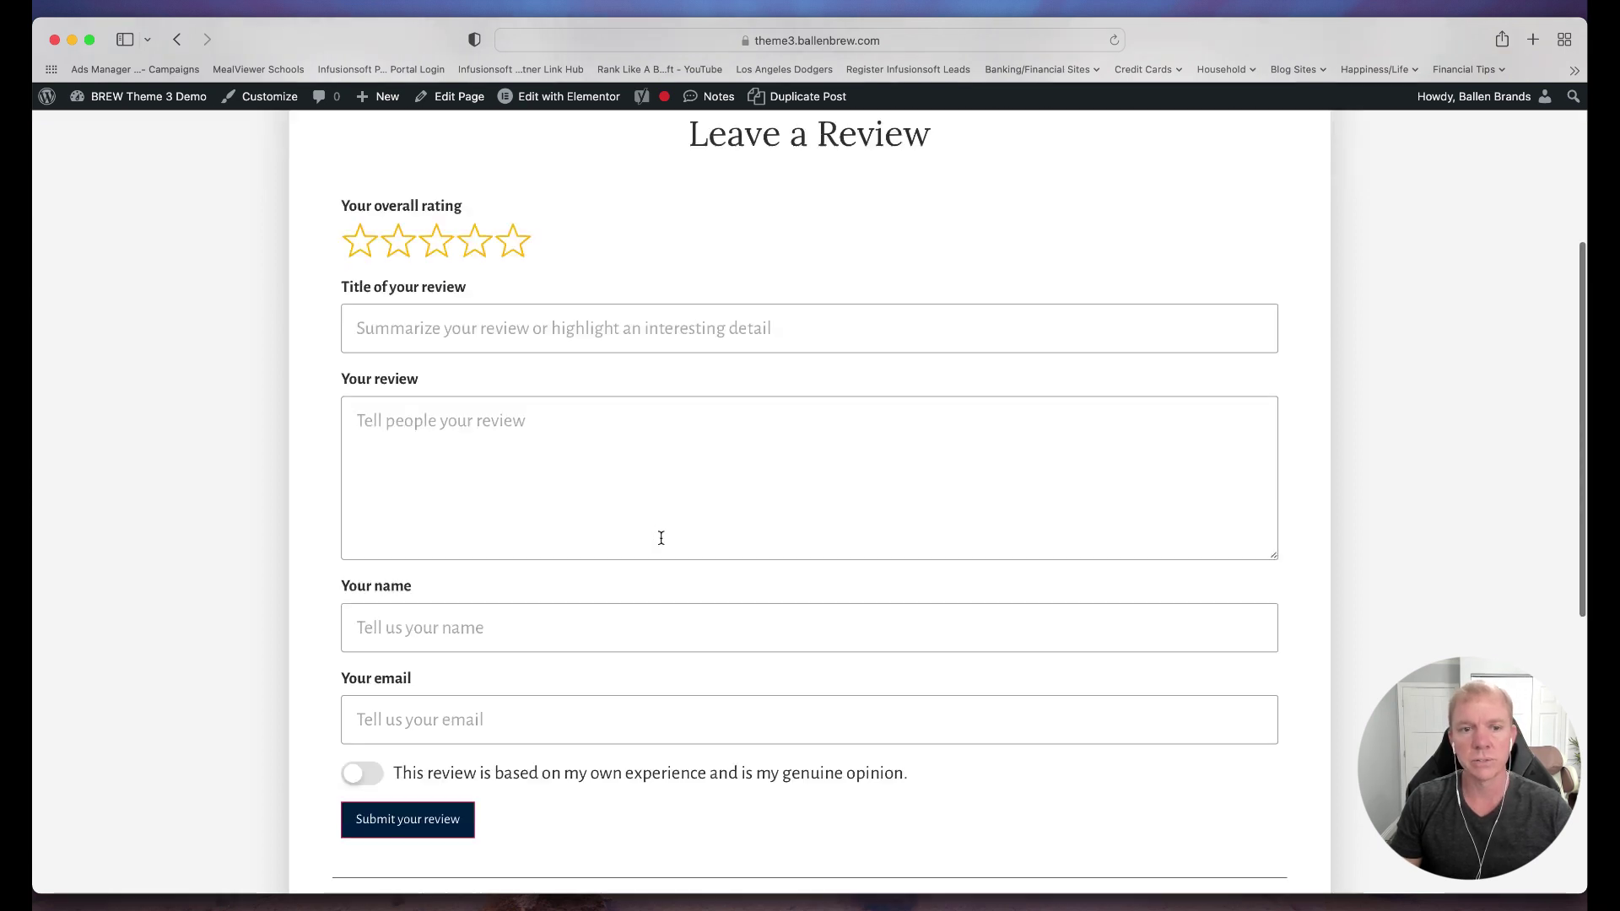
pyautogui.scroll(1, 658, 625)
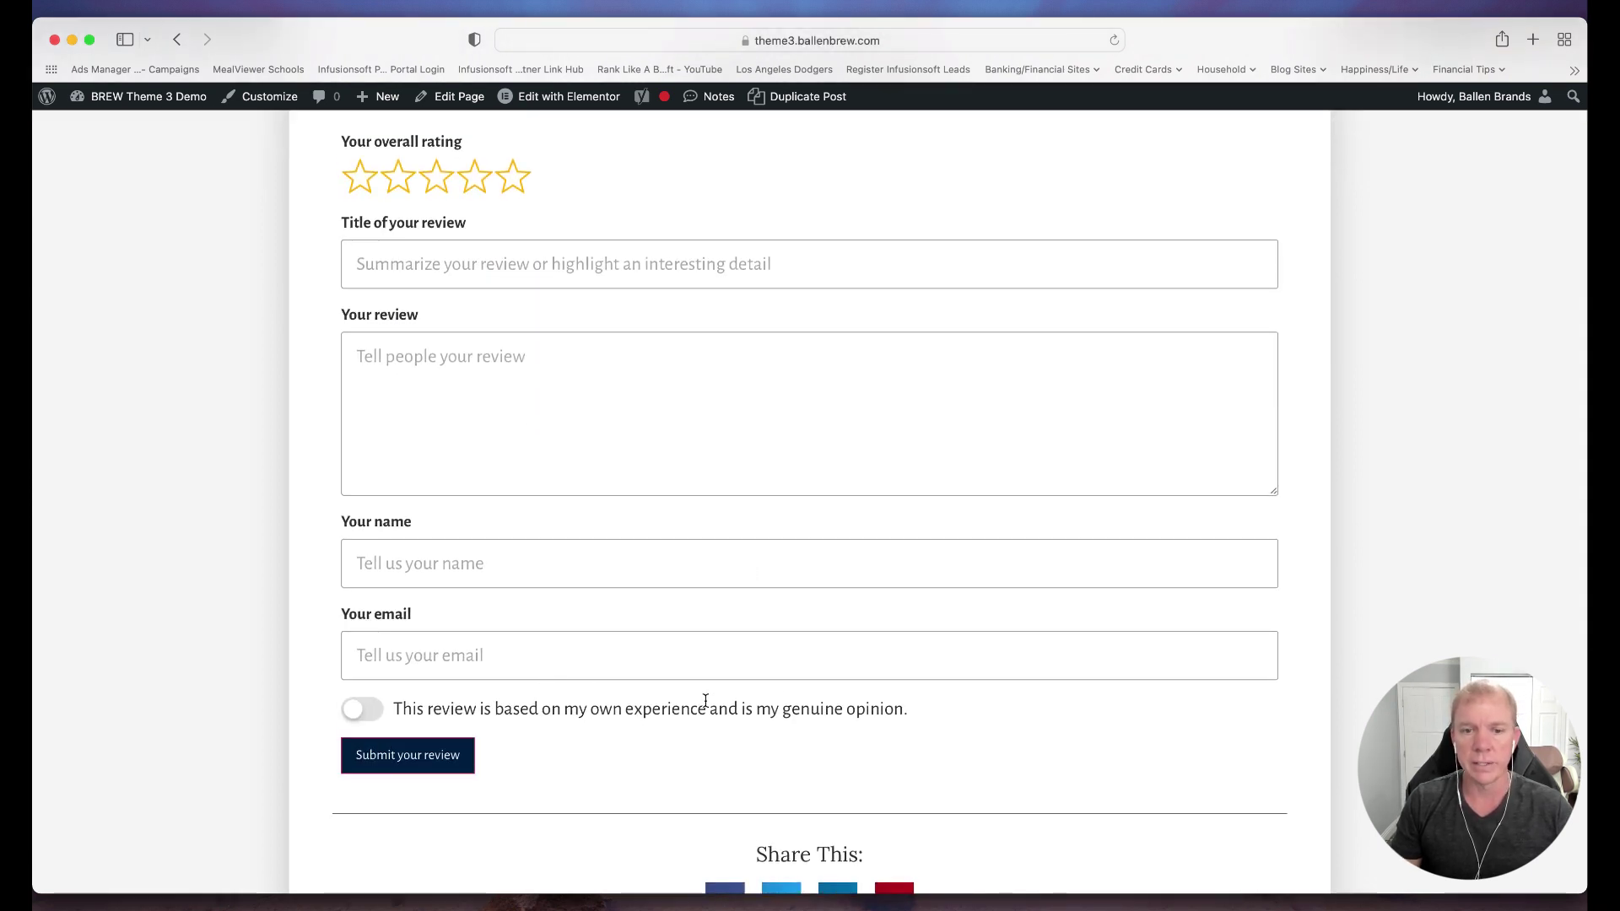
pyautogui.scroll(8, 777, 712)
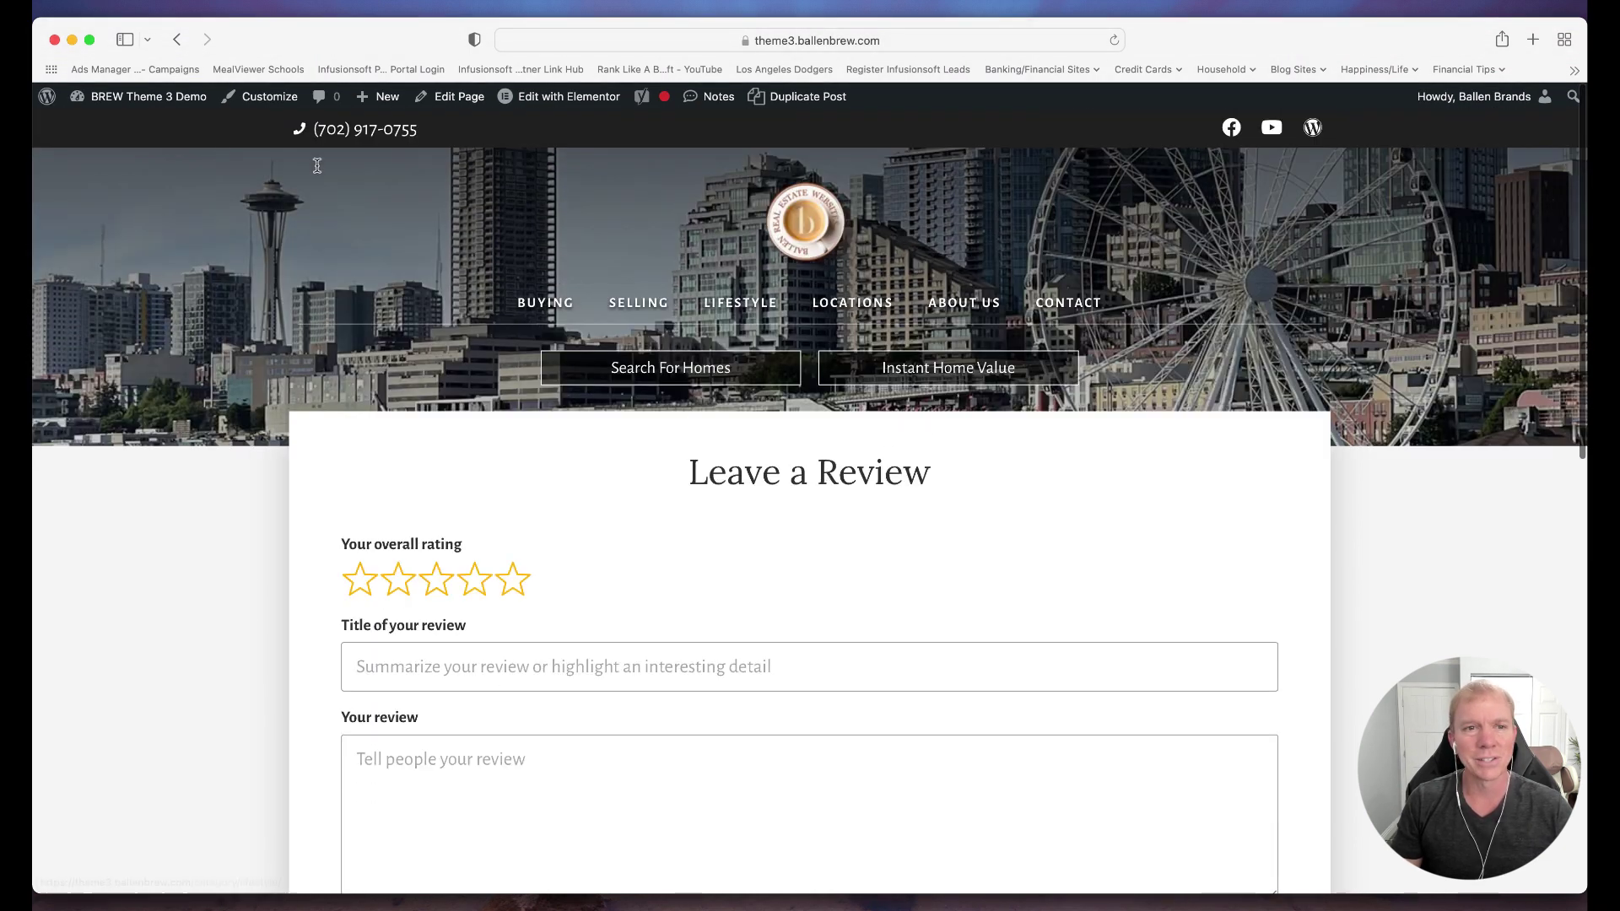
# - Go from the Dashboard to Site Reviews and dismiss the migration and update notices
pyautogui.moveTo(173, 105)
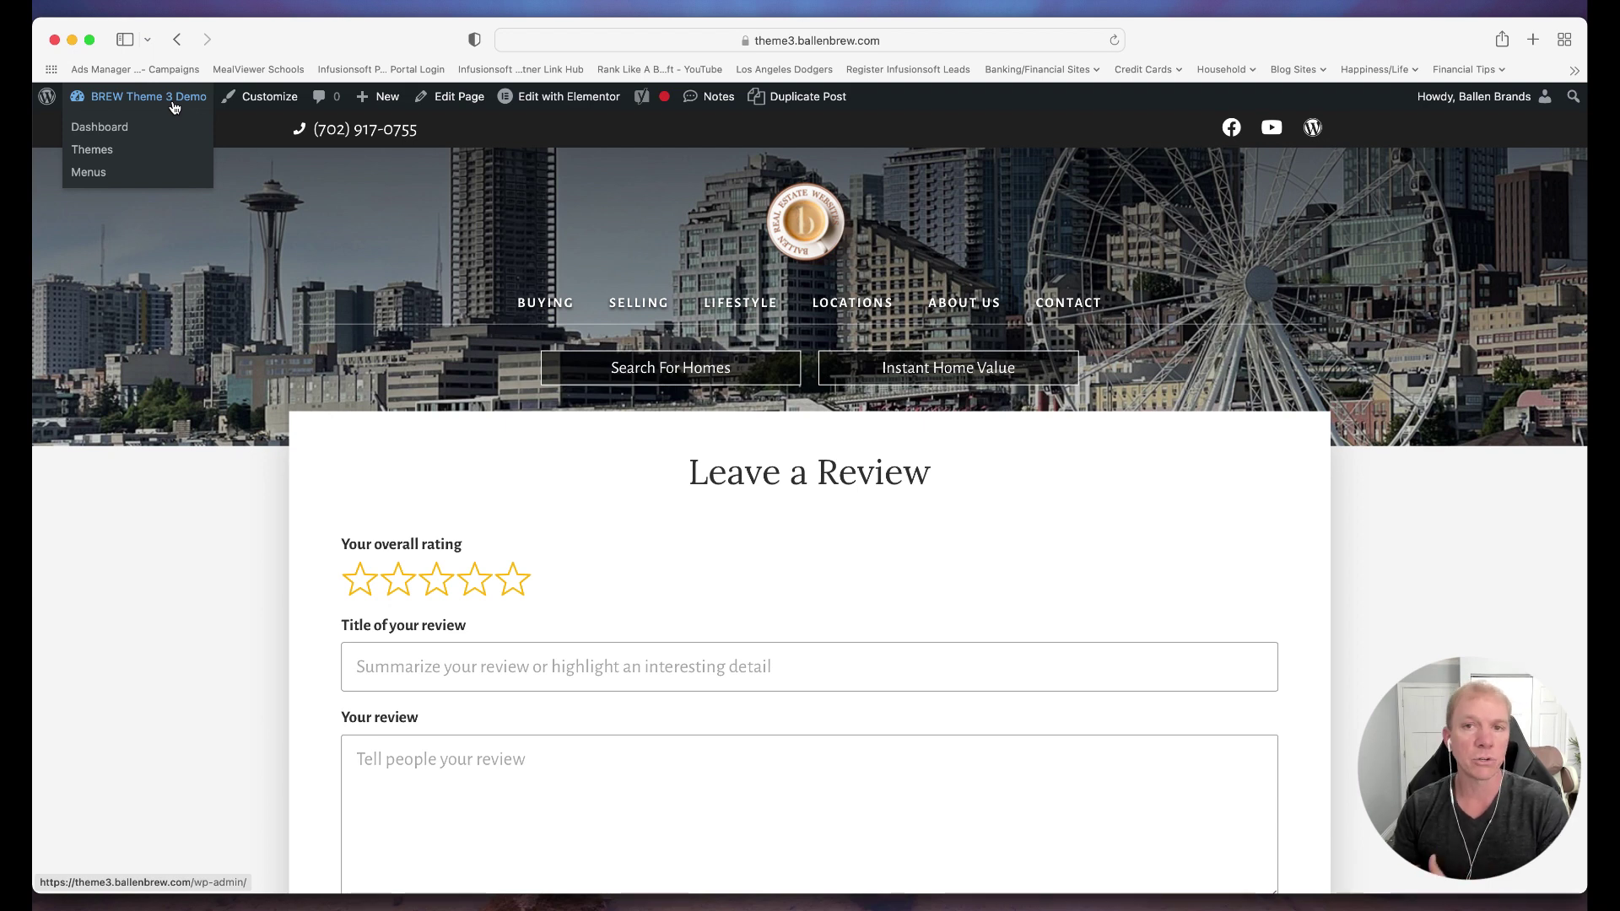
pyautogui.click(112, 128)
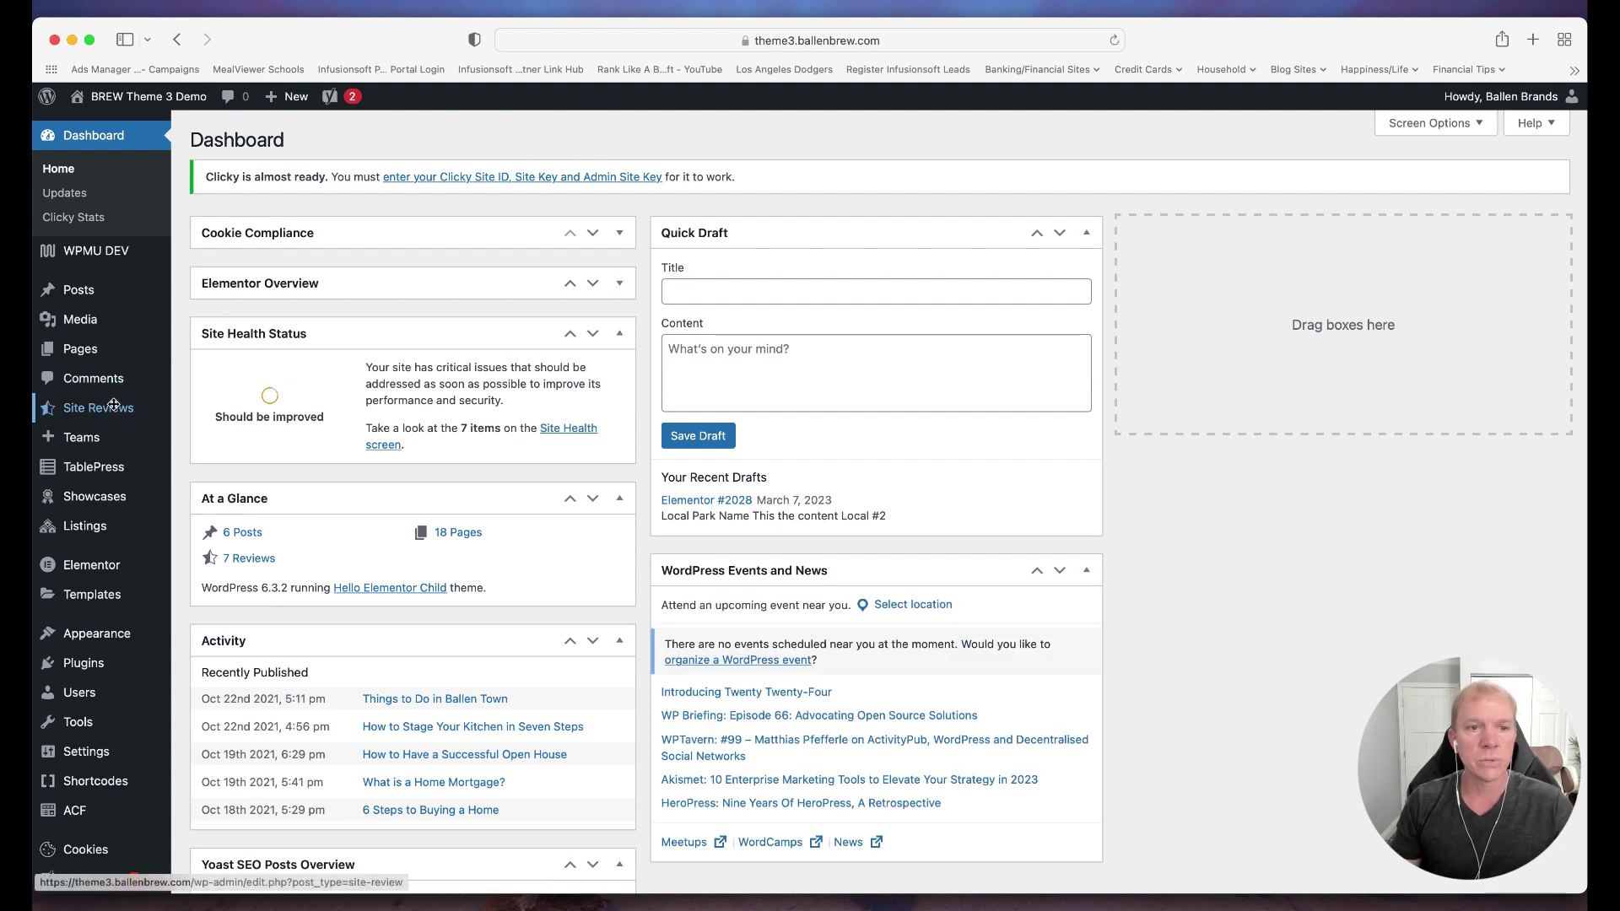
pyautogui.moveTo(99, 413)
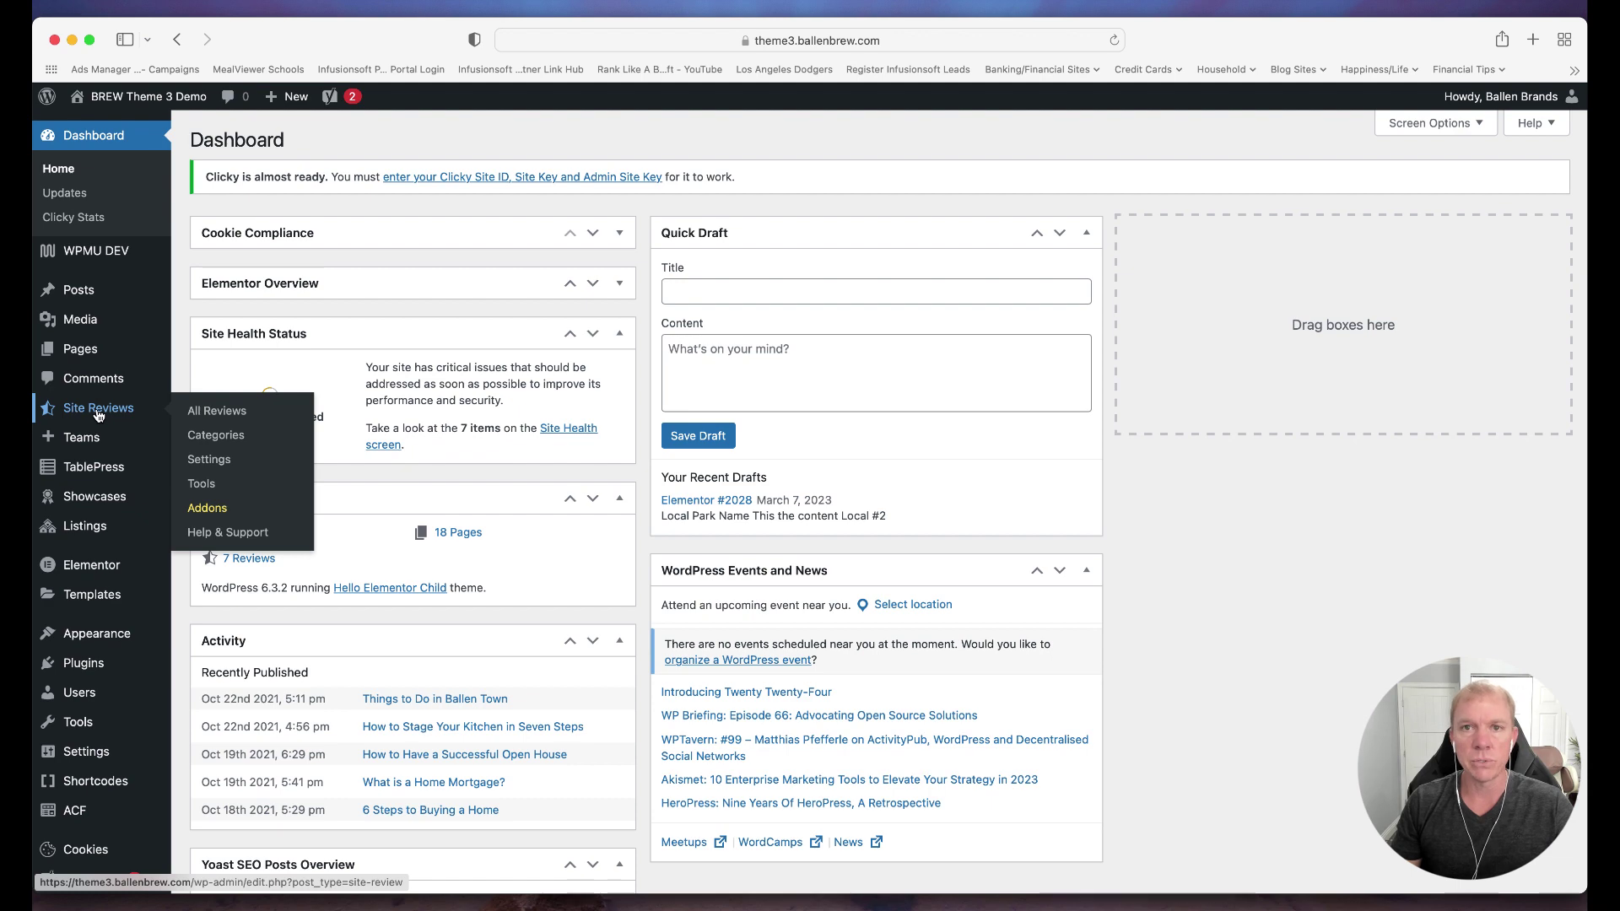
pyautogui.click(99, 413)
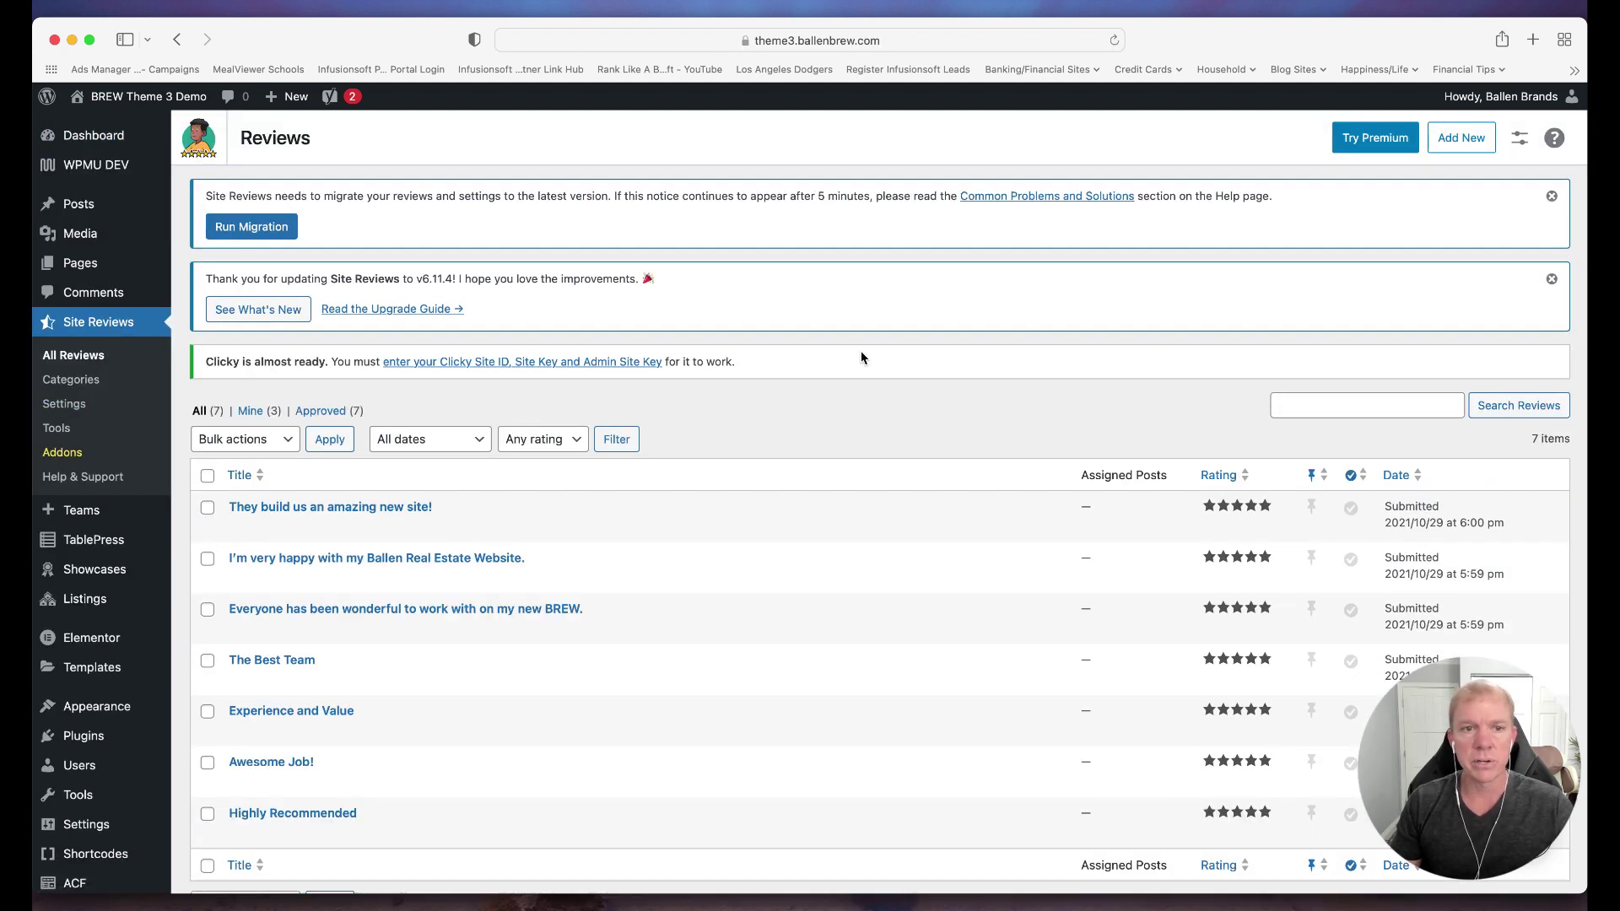
pyautogui.click(1552, 195)
pyautogui.click(1552, 195)
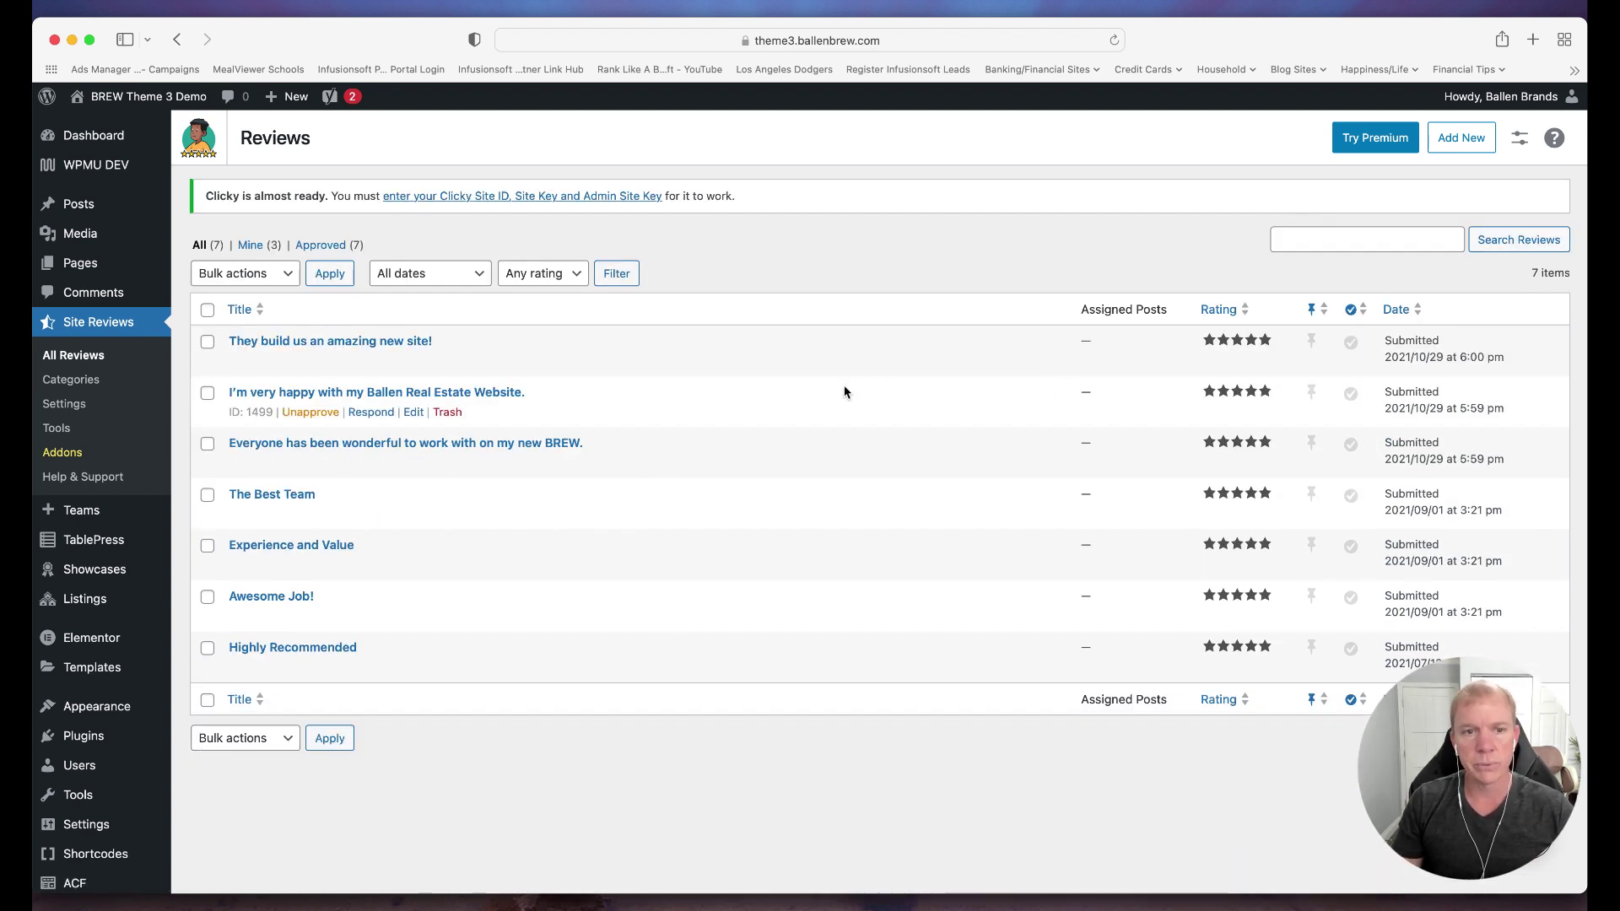
# - Add a new review titled 'This is our Test Review' with body beginning 'This video is the b'
pyautogui.click(1460, 140)
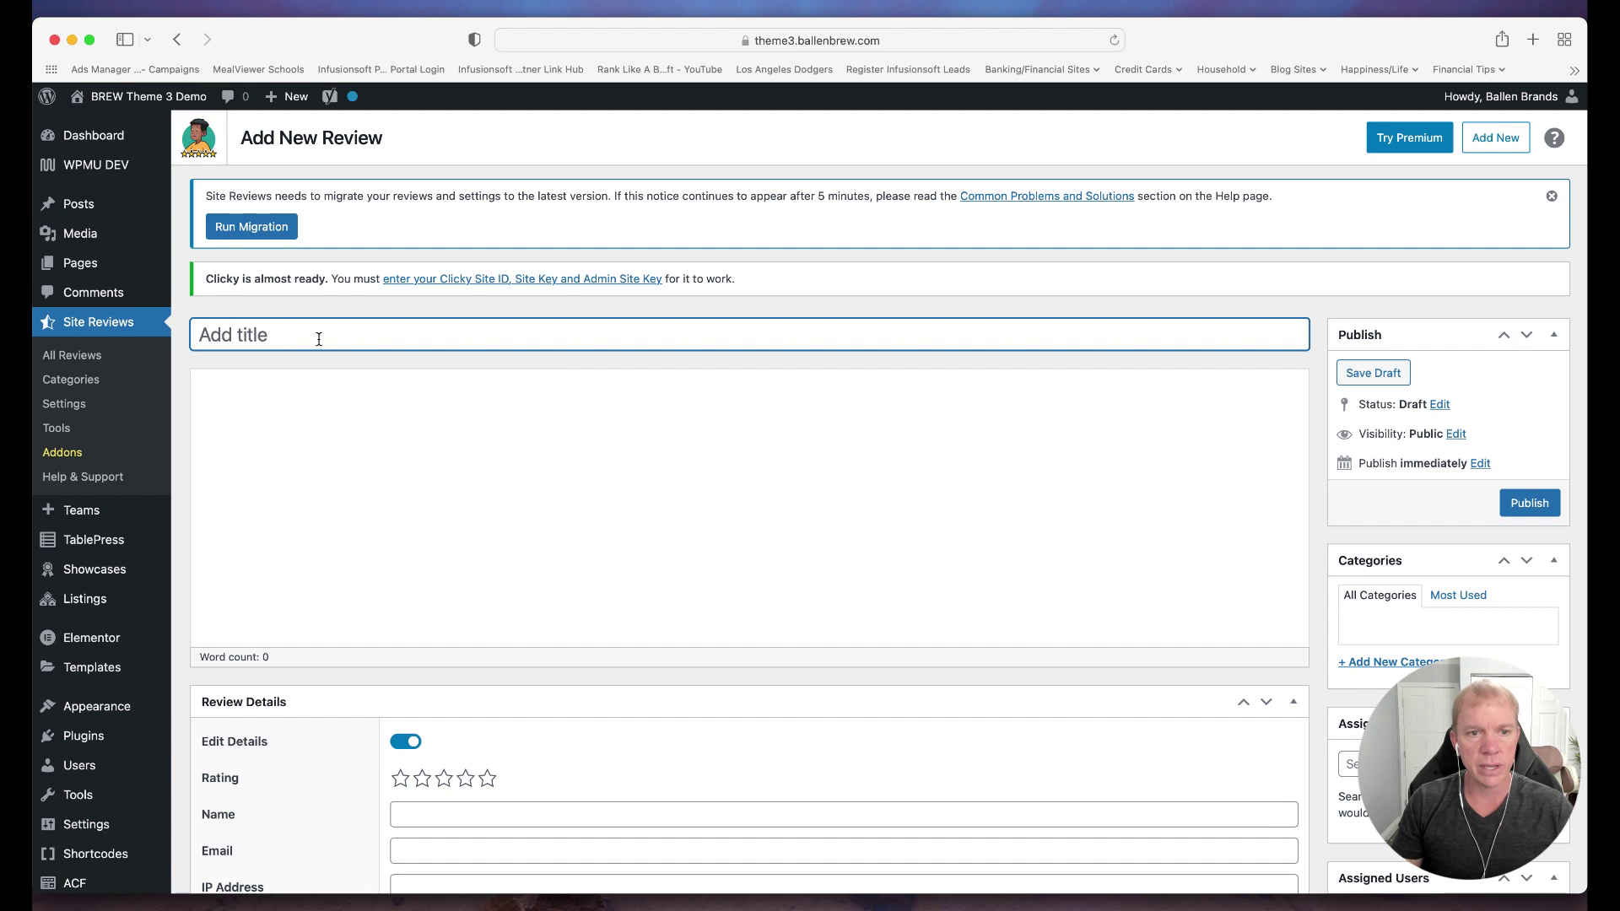
pyautogui.write('This')
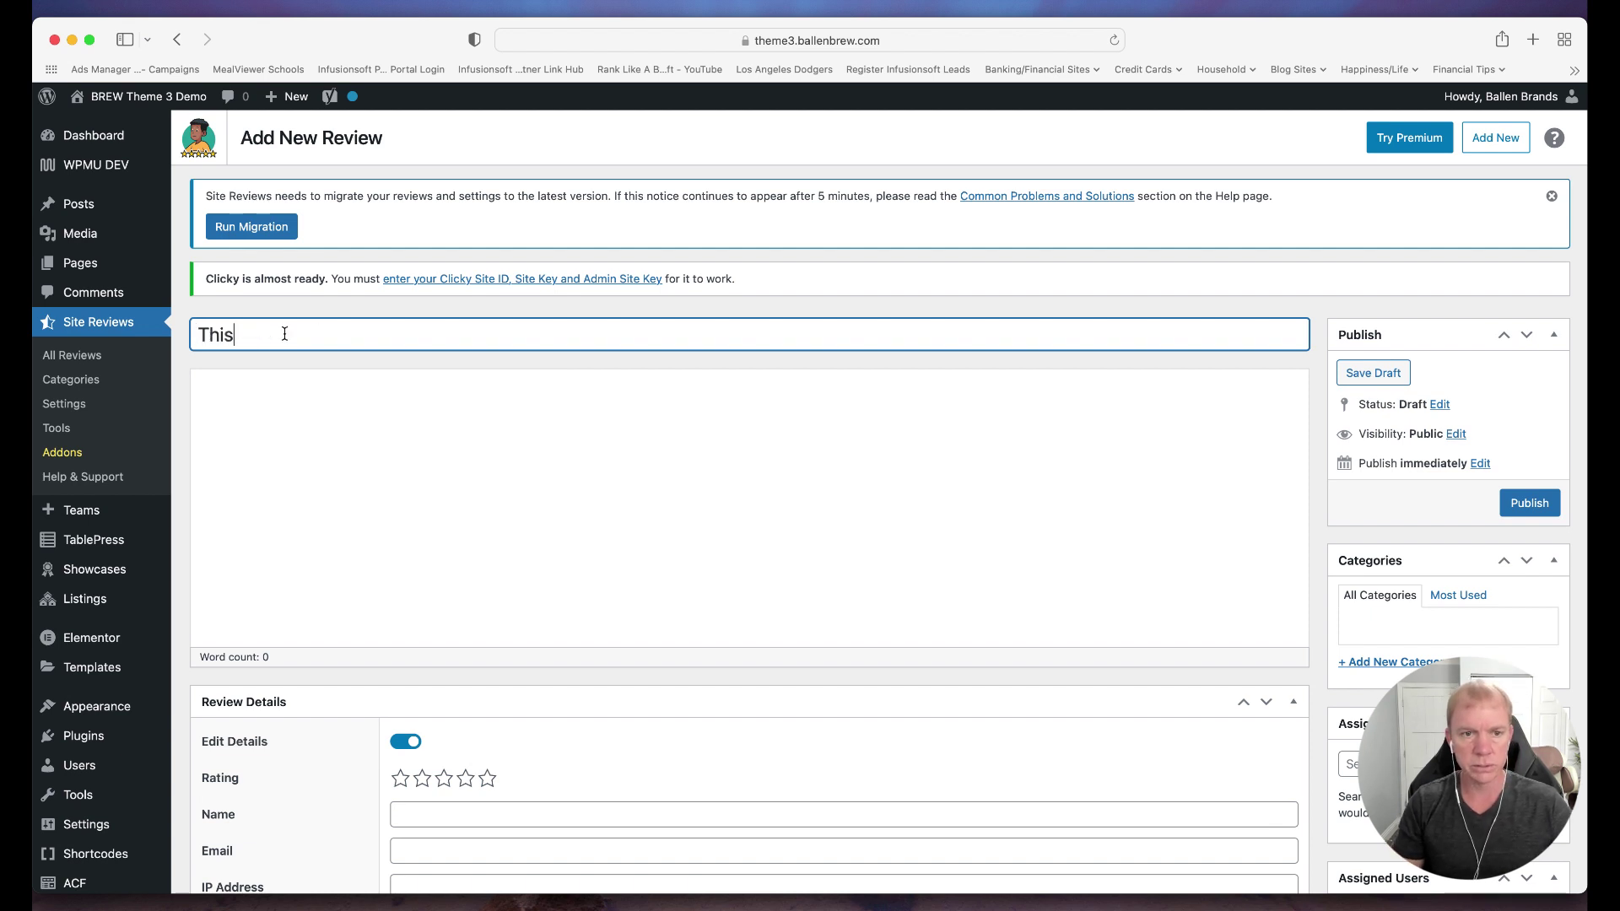
pyautogui.write(' is our Test Review')
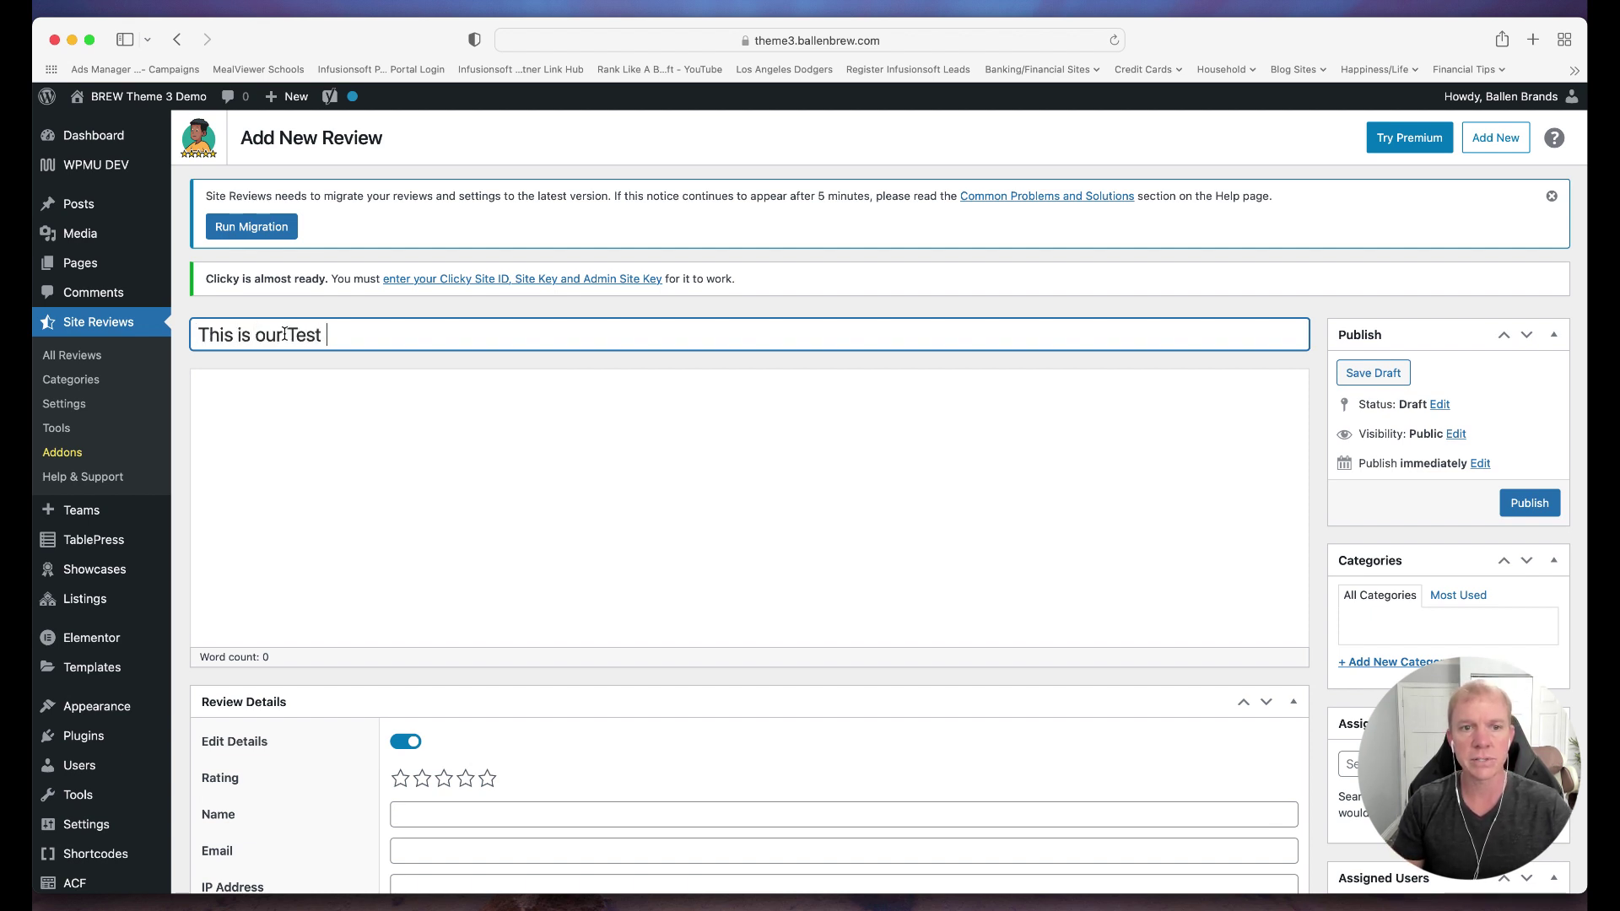
pyautogui.click(293, 452)
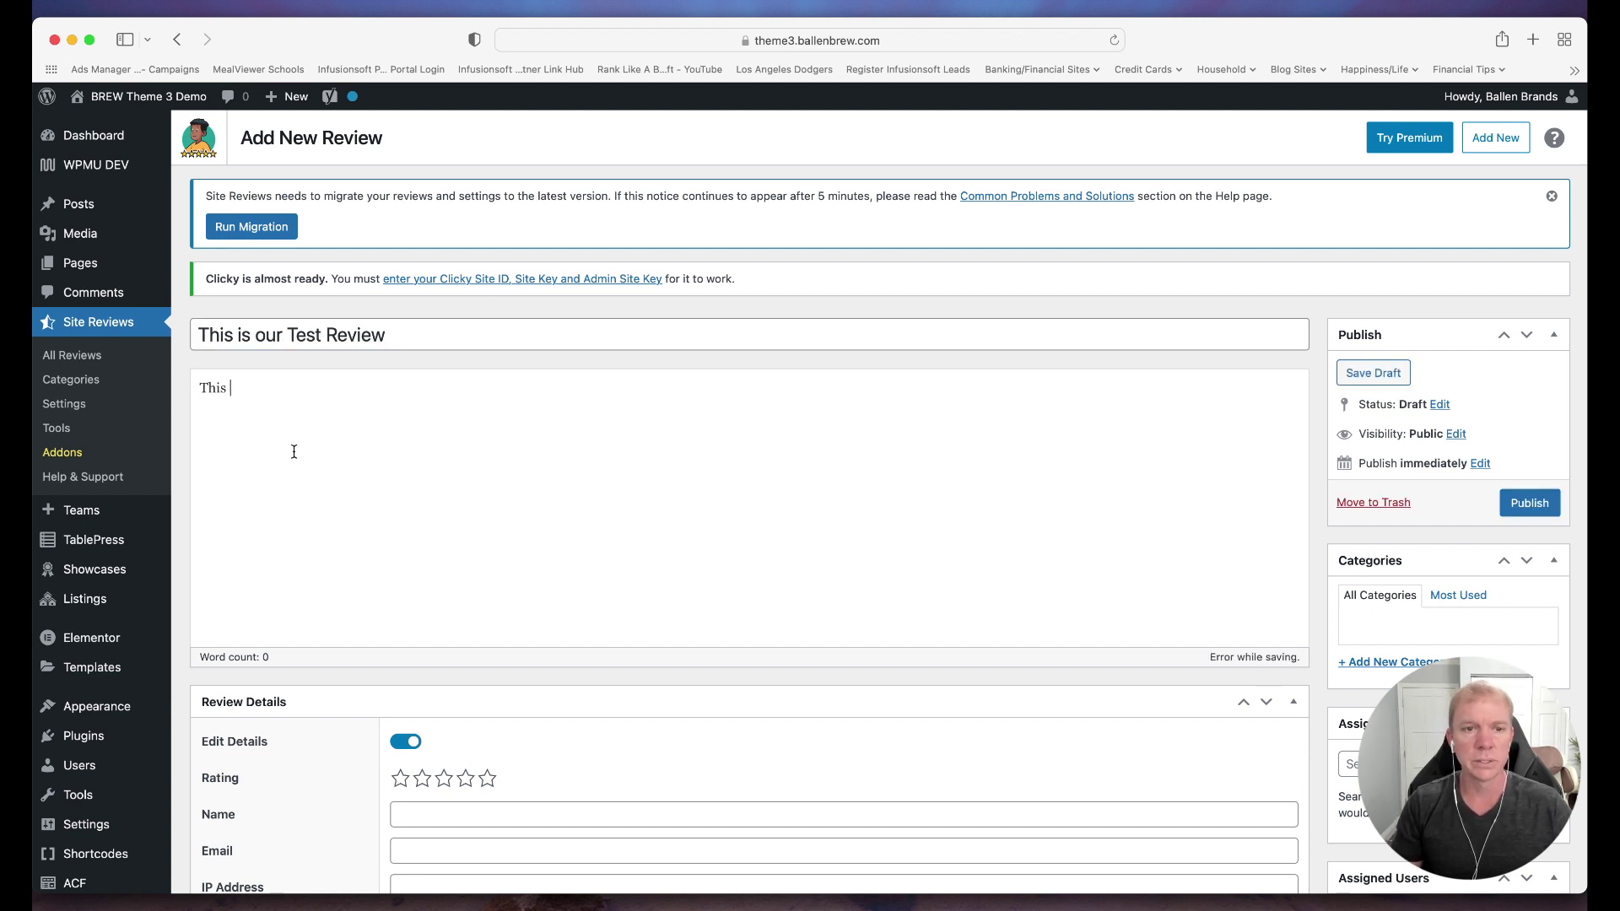
pyautogui.write('This ')
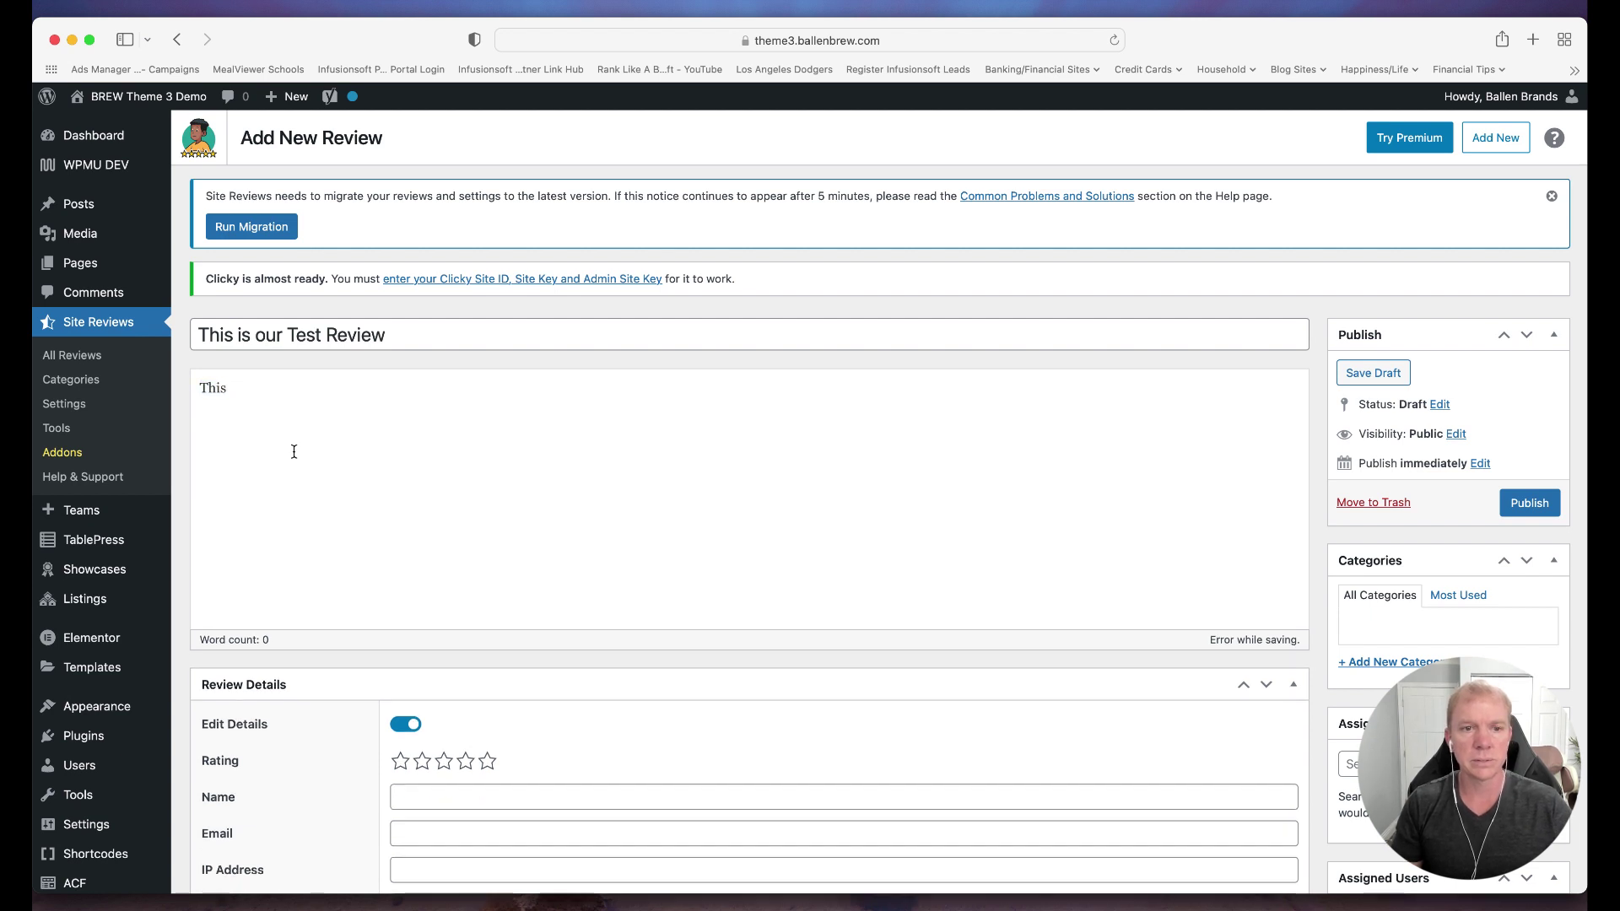
pyautogui.write('videi')
pyautogui.press('BackSpace')
pyautogui.write('o is ')
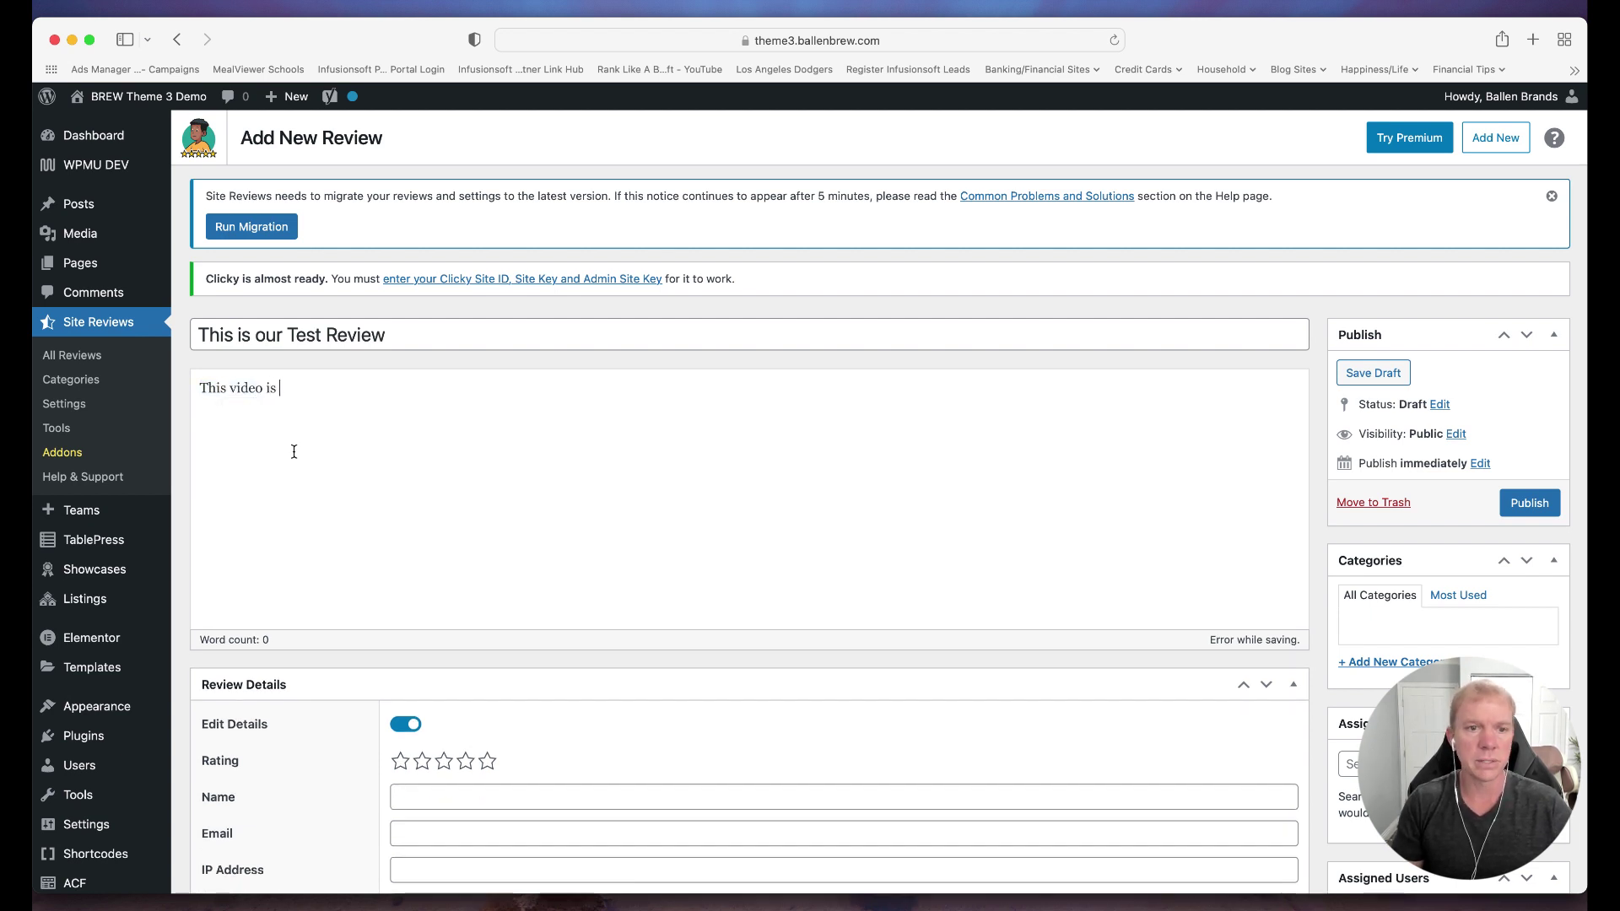
pyautogui.write('the best!')
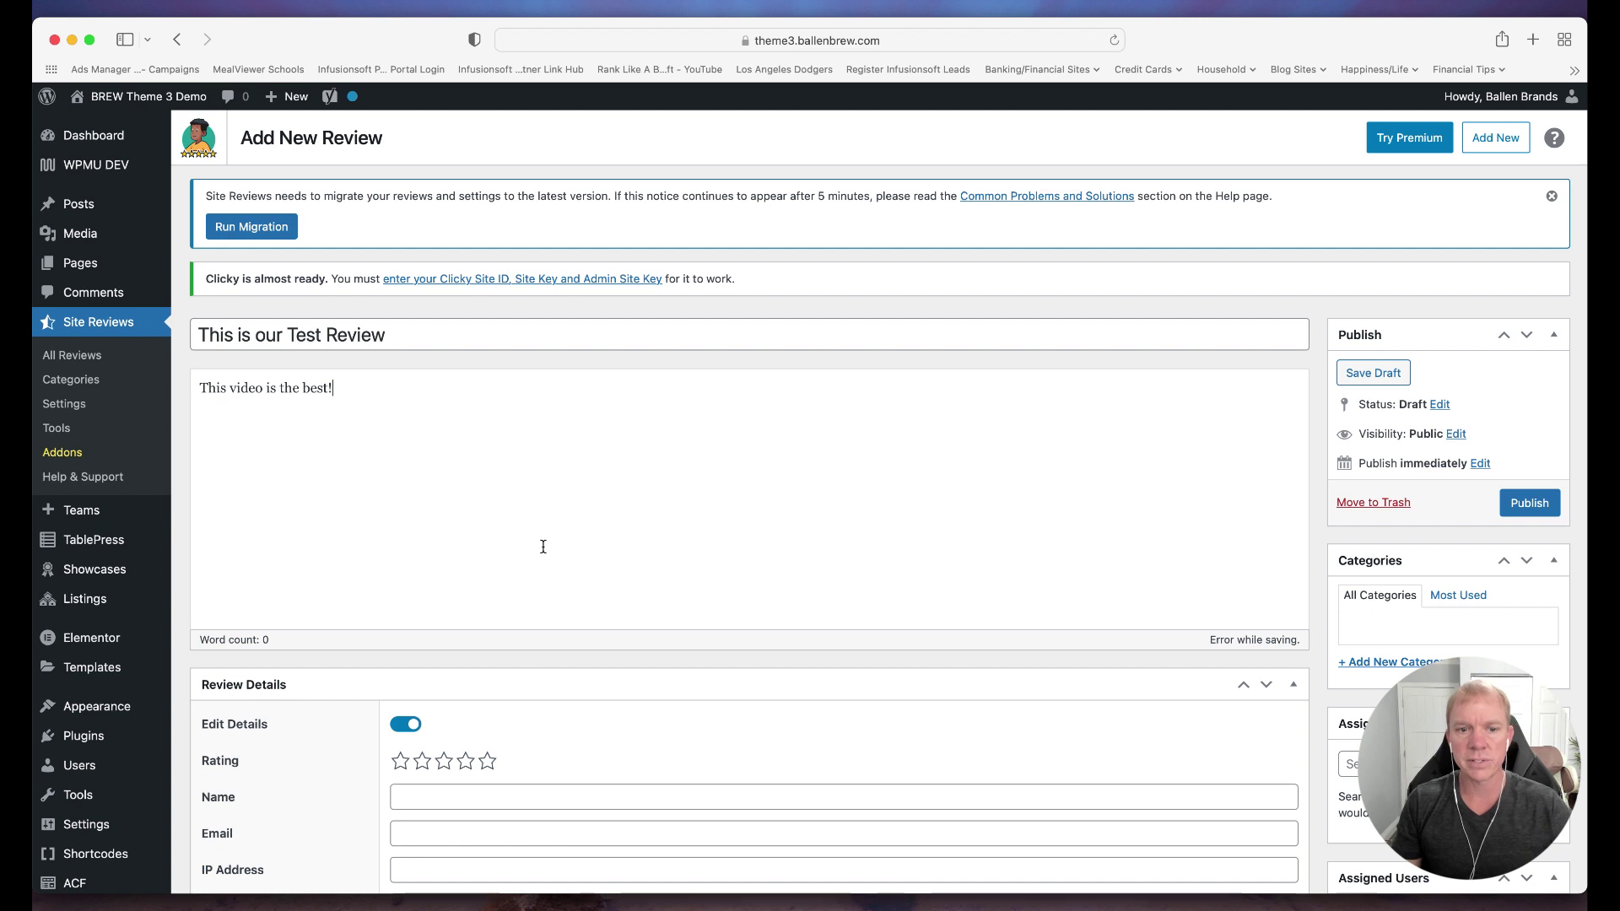
# - Rate the test review five stars, enter the reviewer's name, and publish it
pyautogui.scroll(-5, 546, 548)
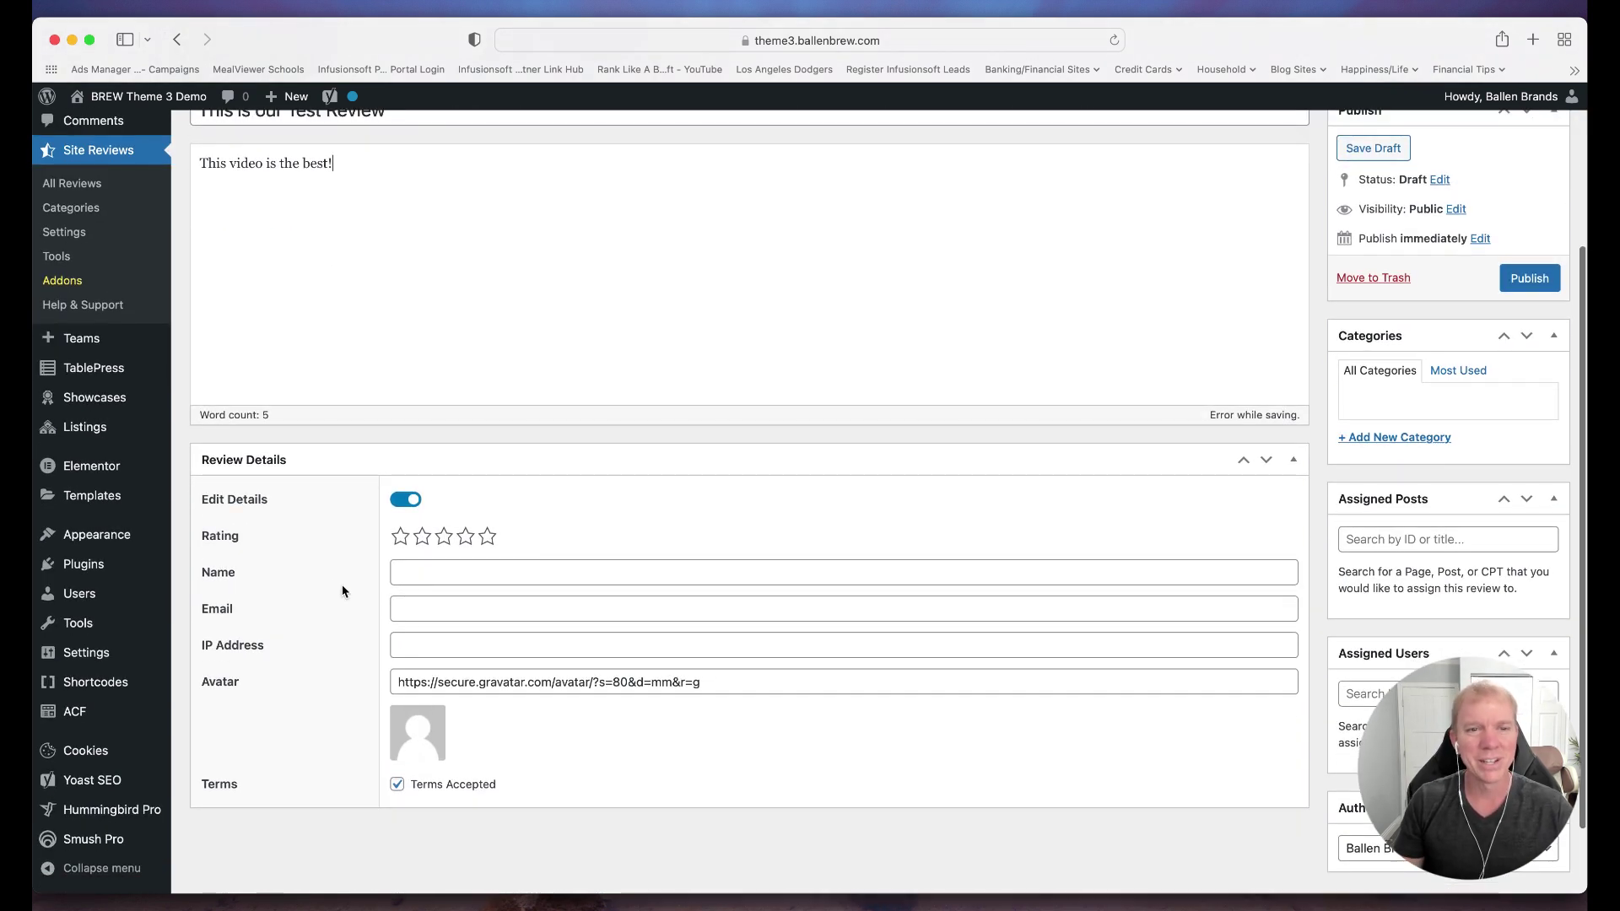
pyautogui.scroll(-2, 278, 532)
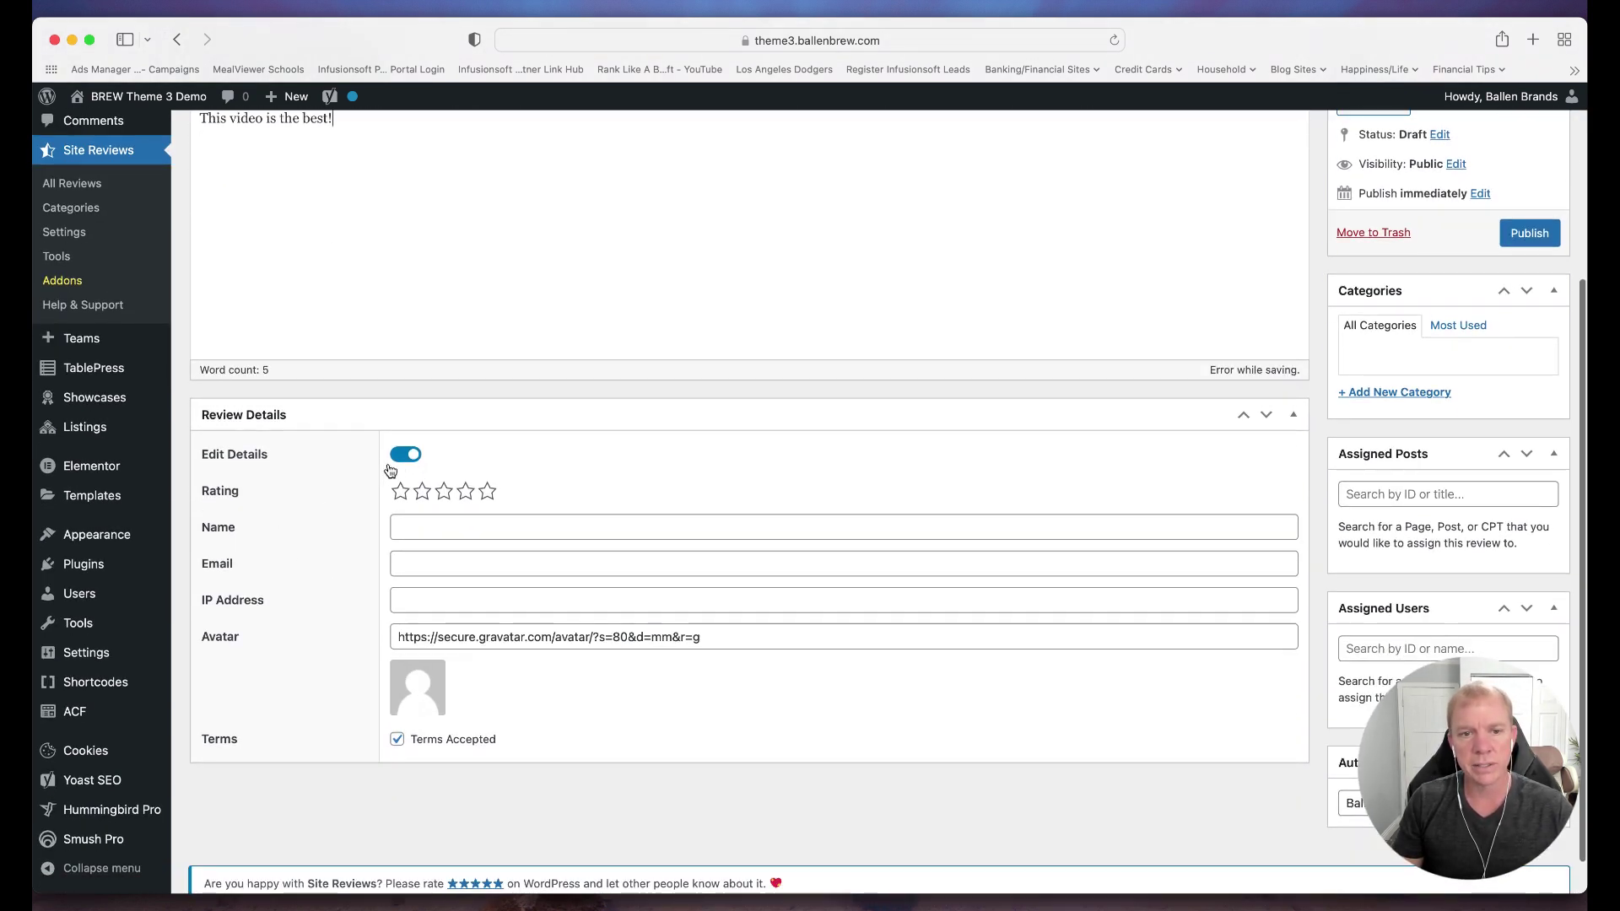
pyautogui.click(487, 494)
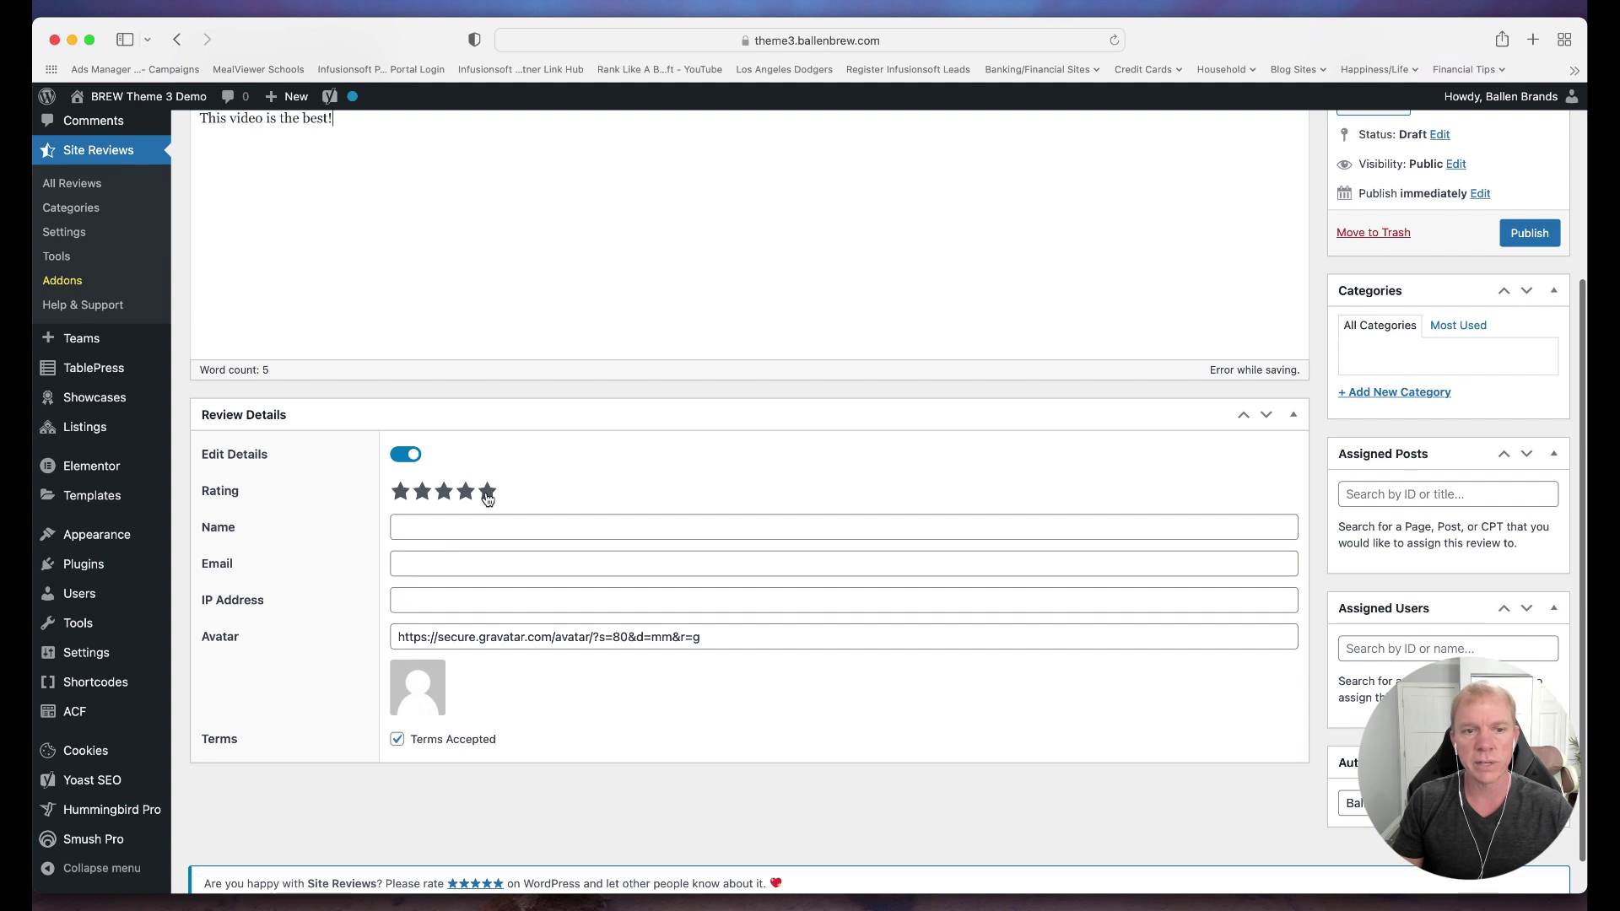
pyautogui.click(460, 527)
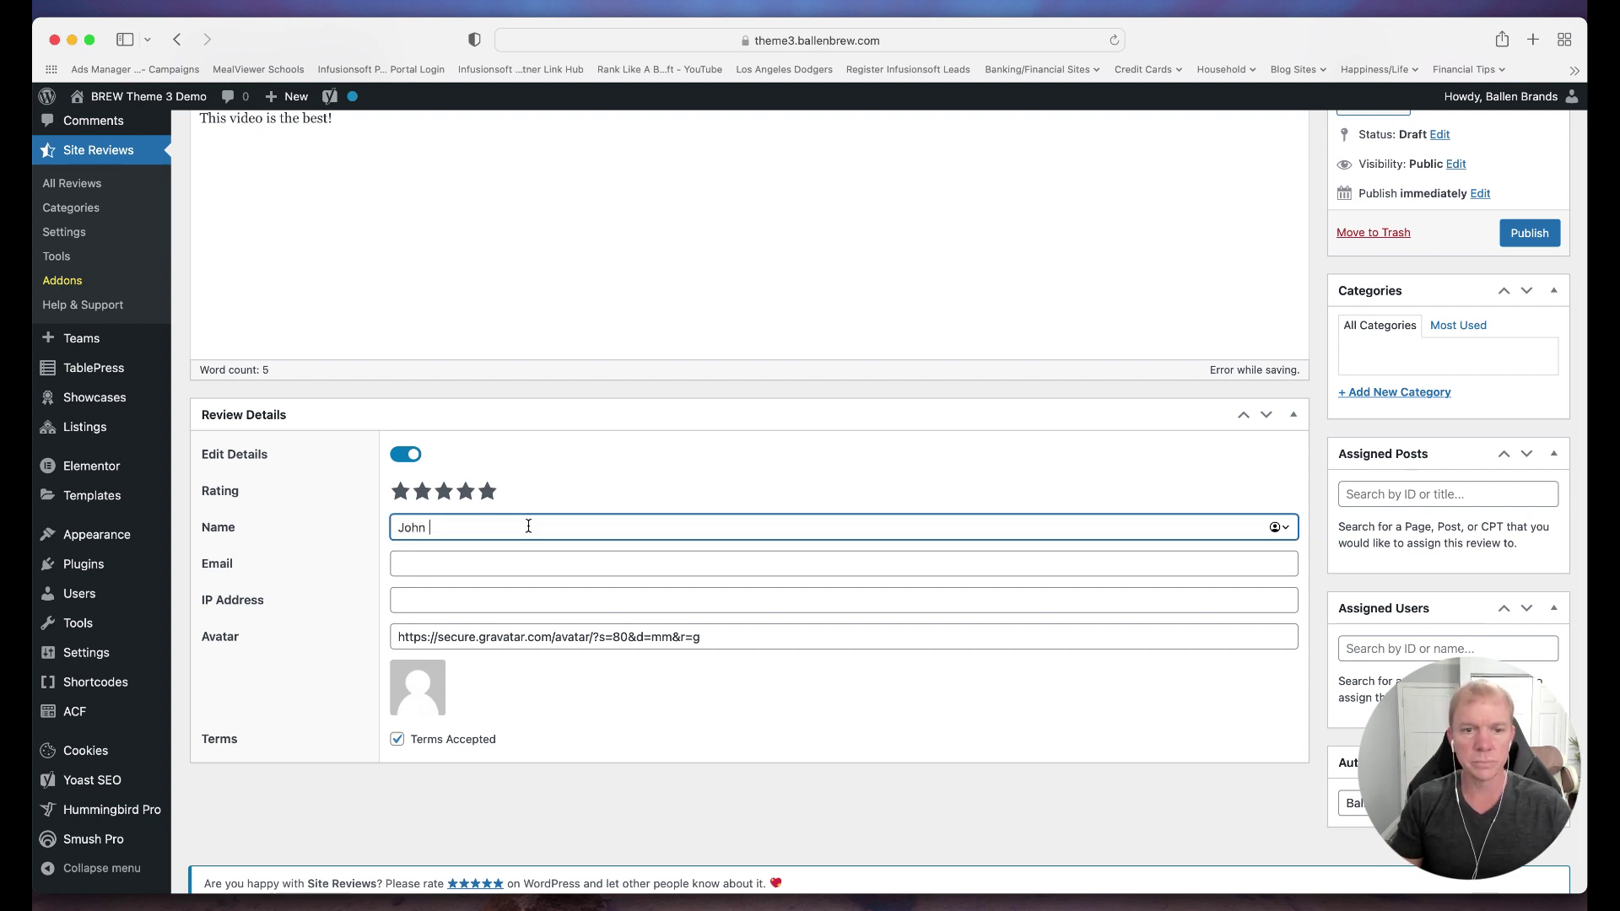
pyautogui.write('John Doe')
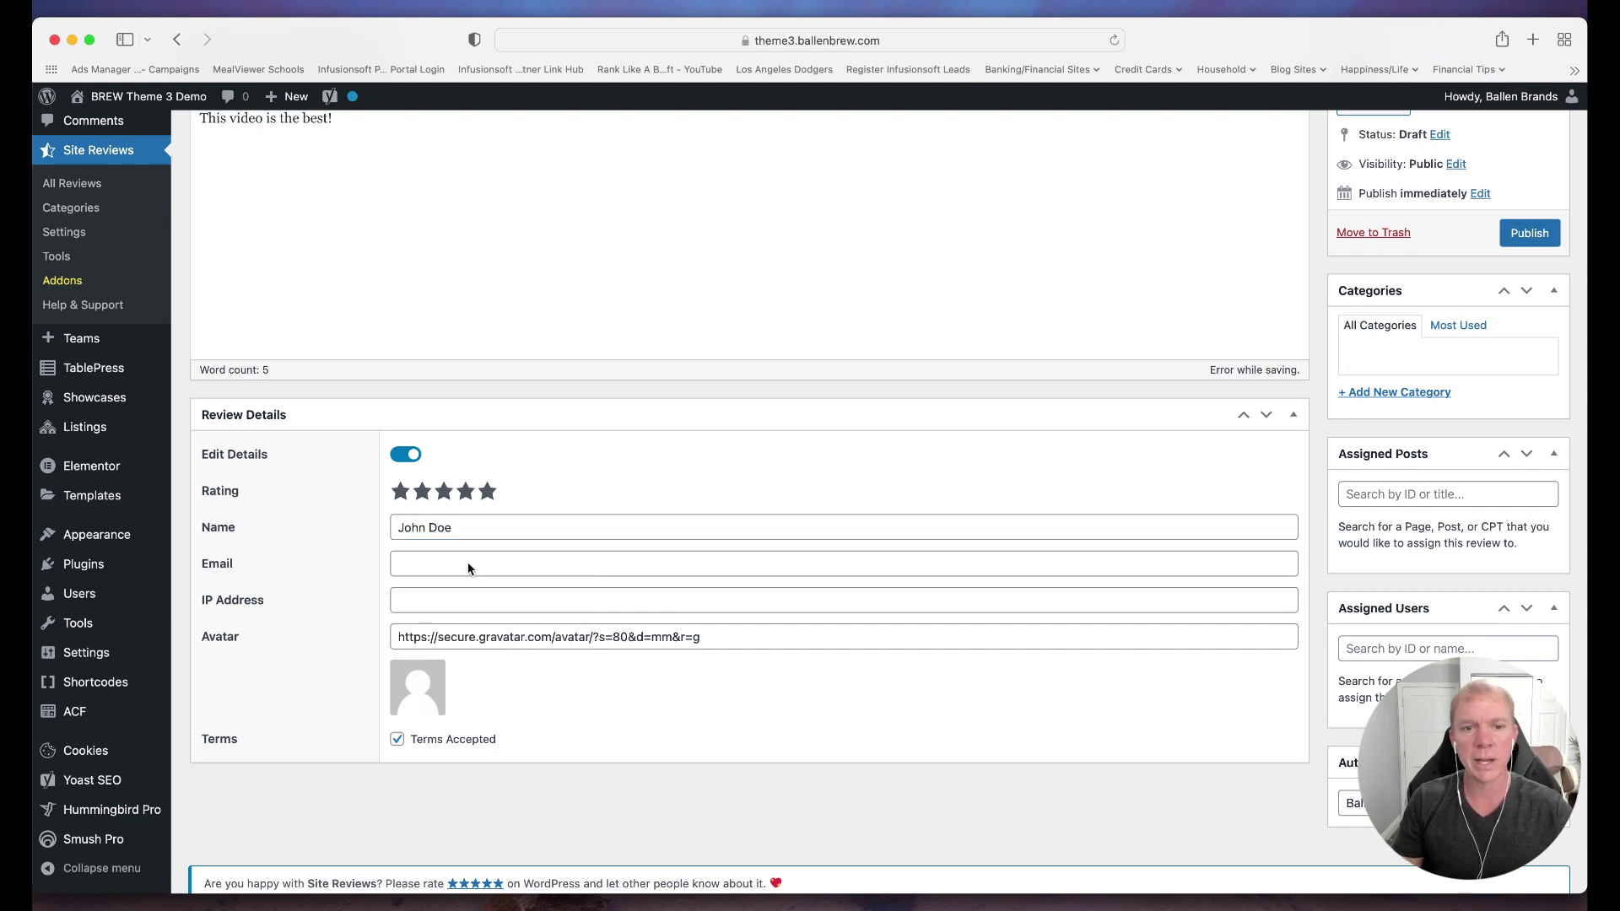
pyautogui.click(468, 564)
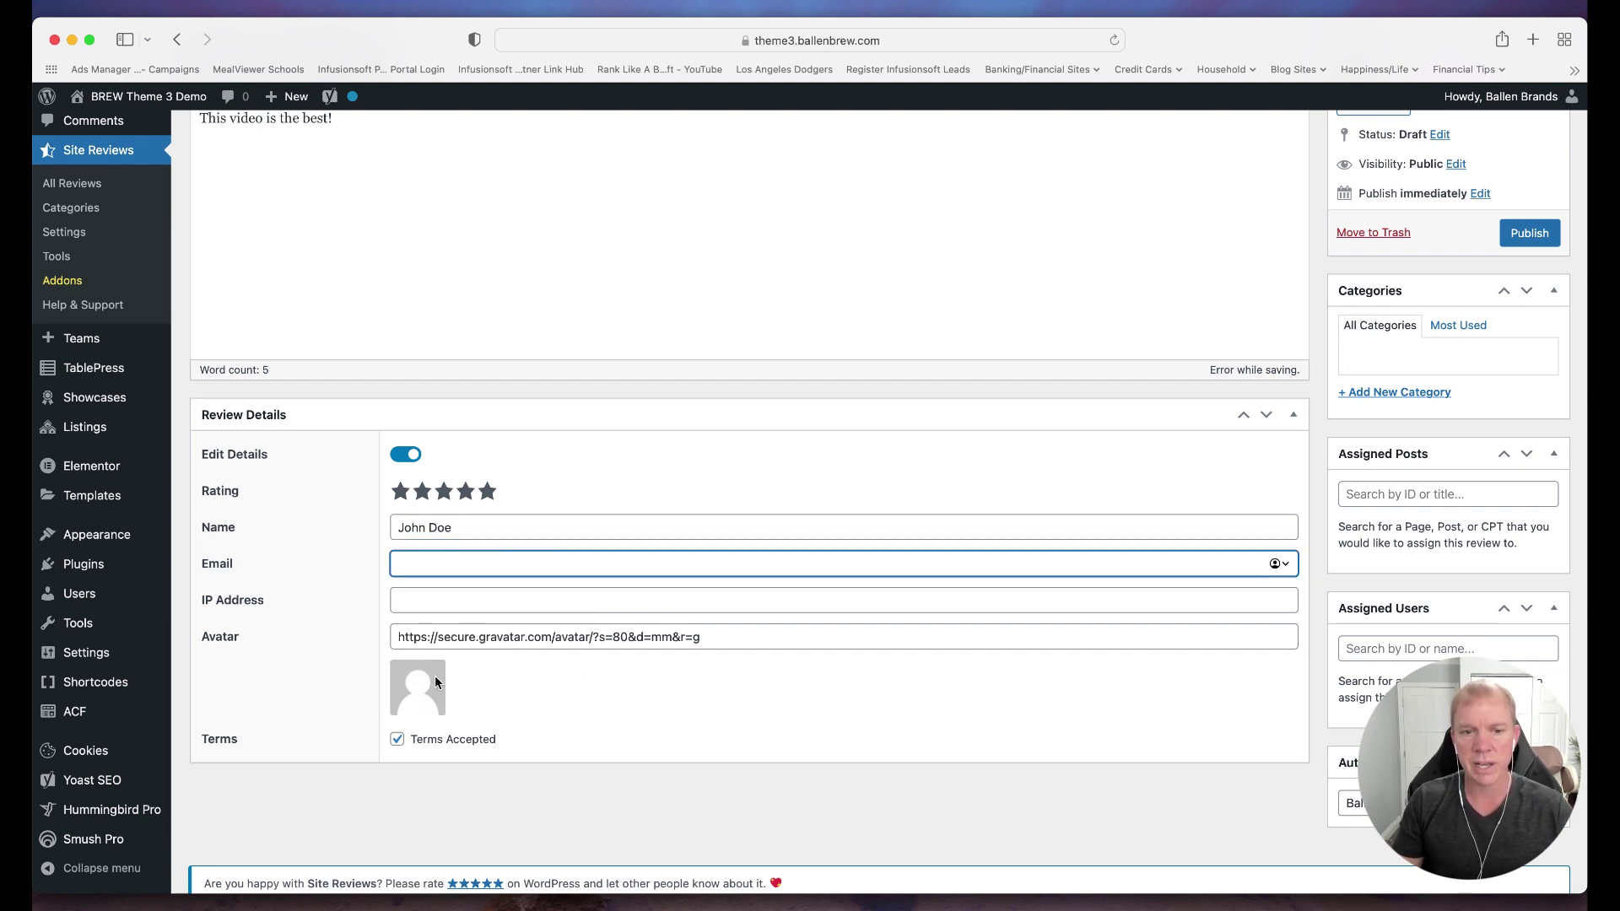
pyautogui.scroll(5, 973, 557)
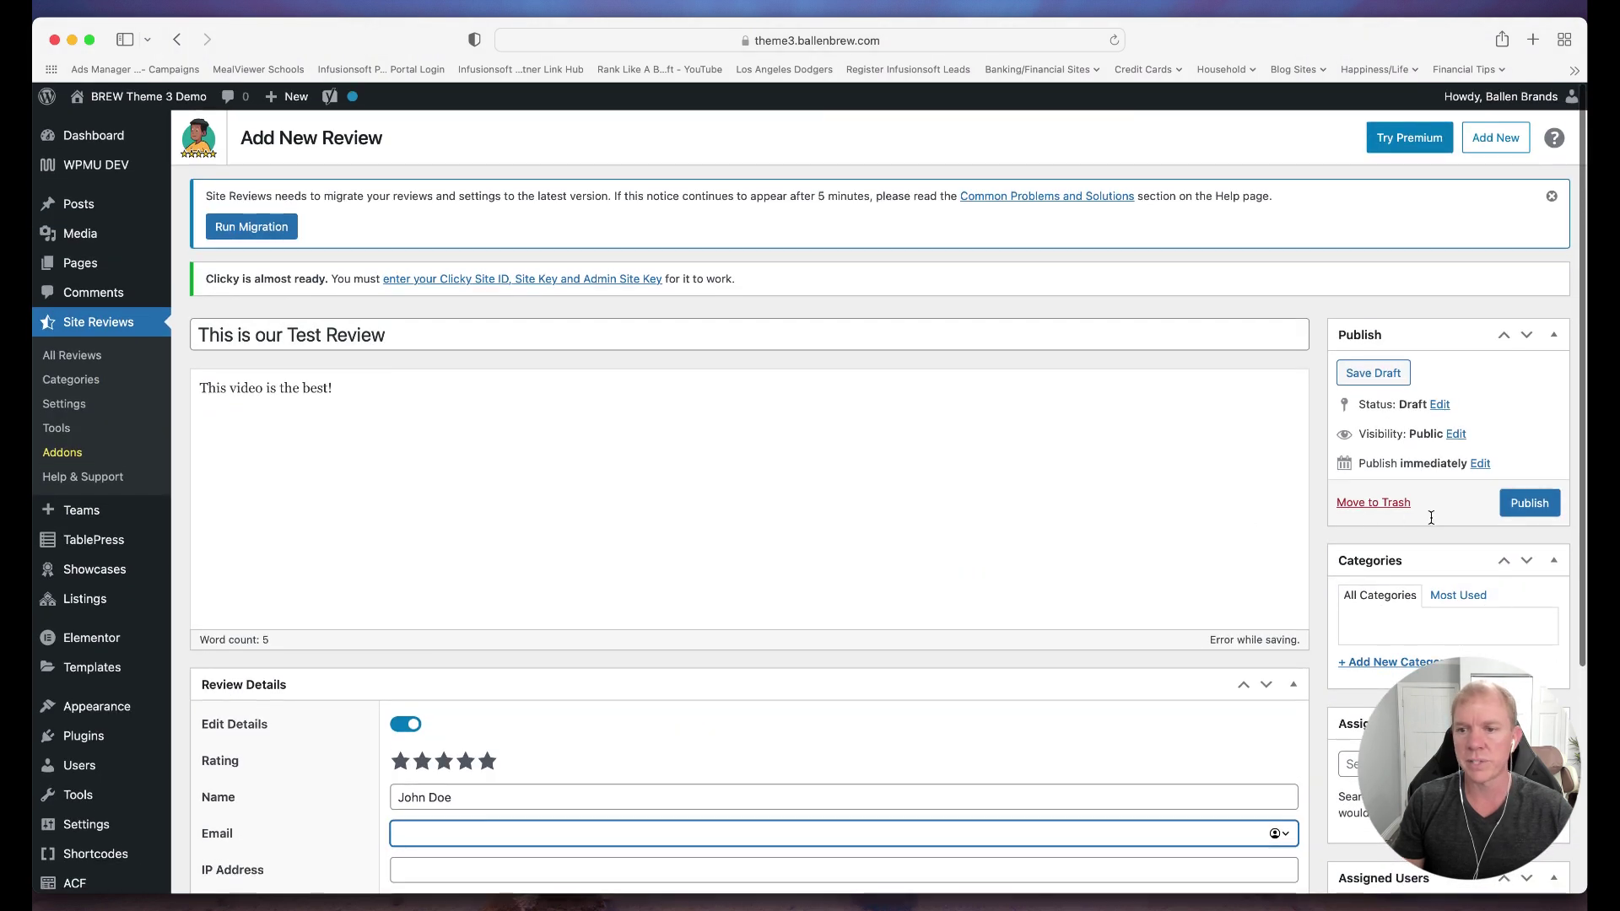
pyautogui.click(1524, 504)
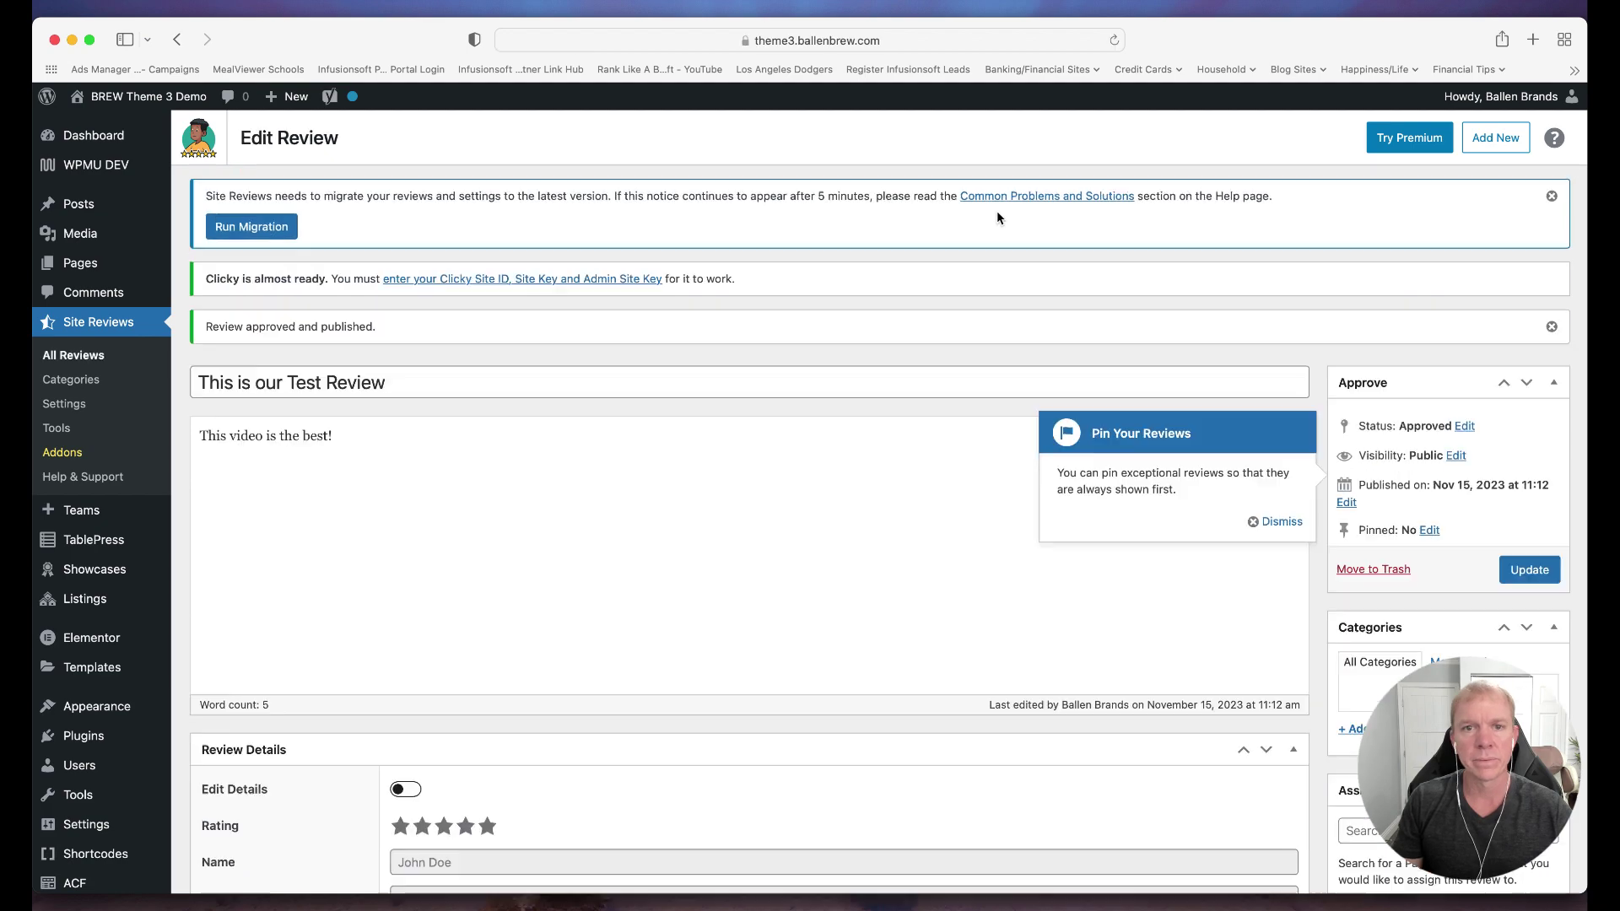
# - Visit the live homepage and open the Reviews page from What Our Clients Say
pyautogui.moveTo(132, 103)
pyautogui.click(108, 127)
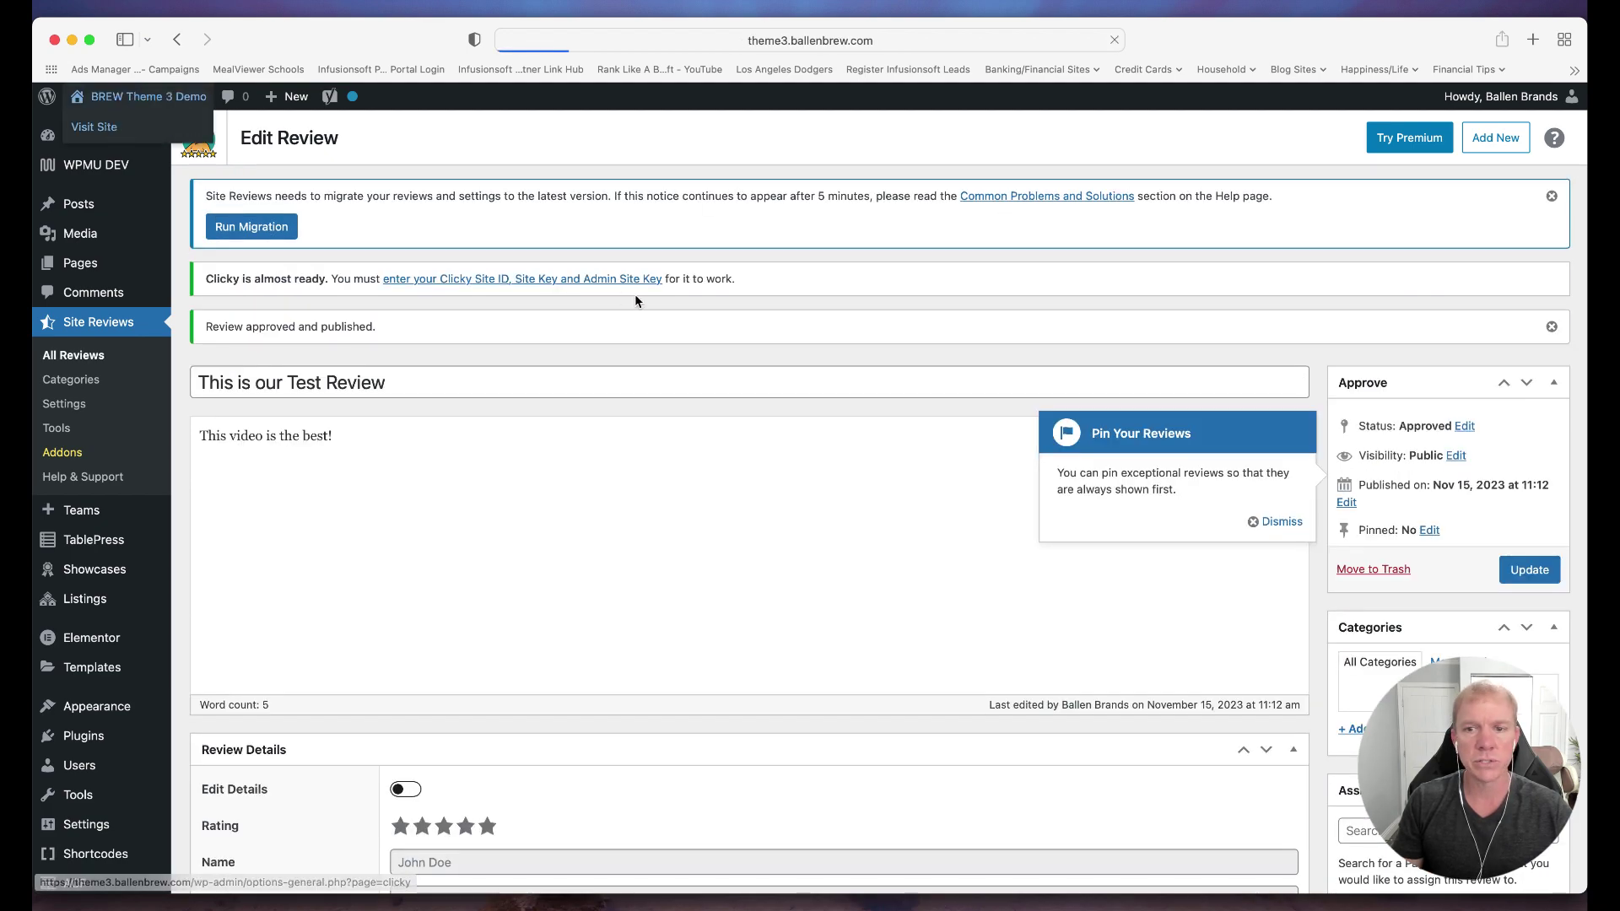
pyautogui.scroll(-15, 847, 393)
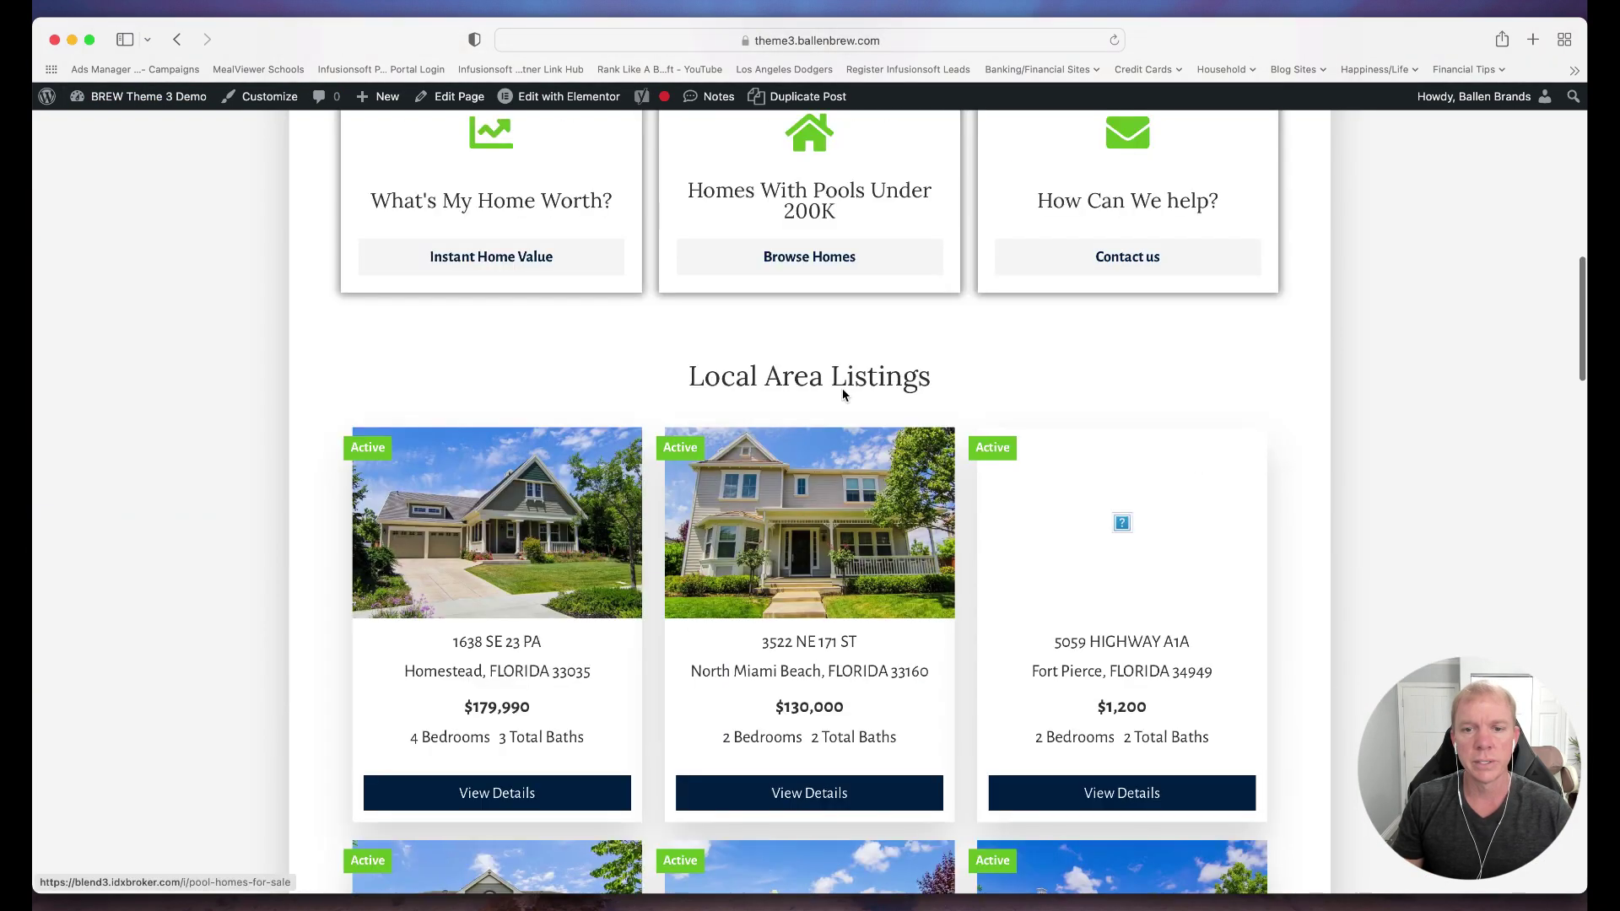
pyautogui.scroll(-3, 844, 395)
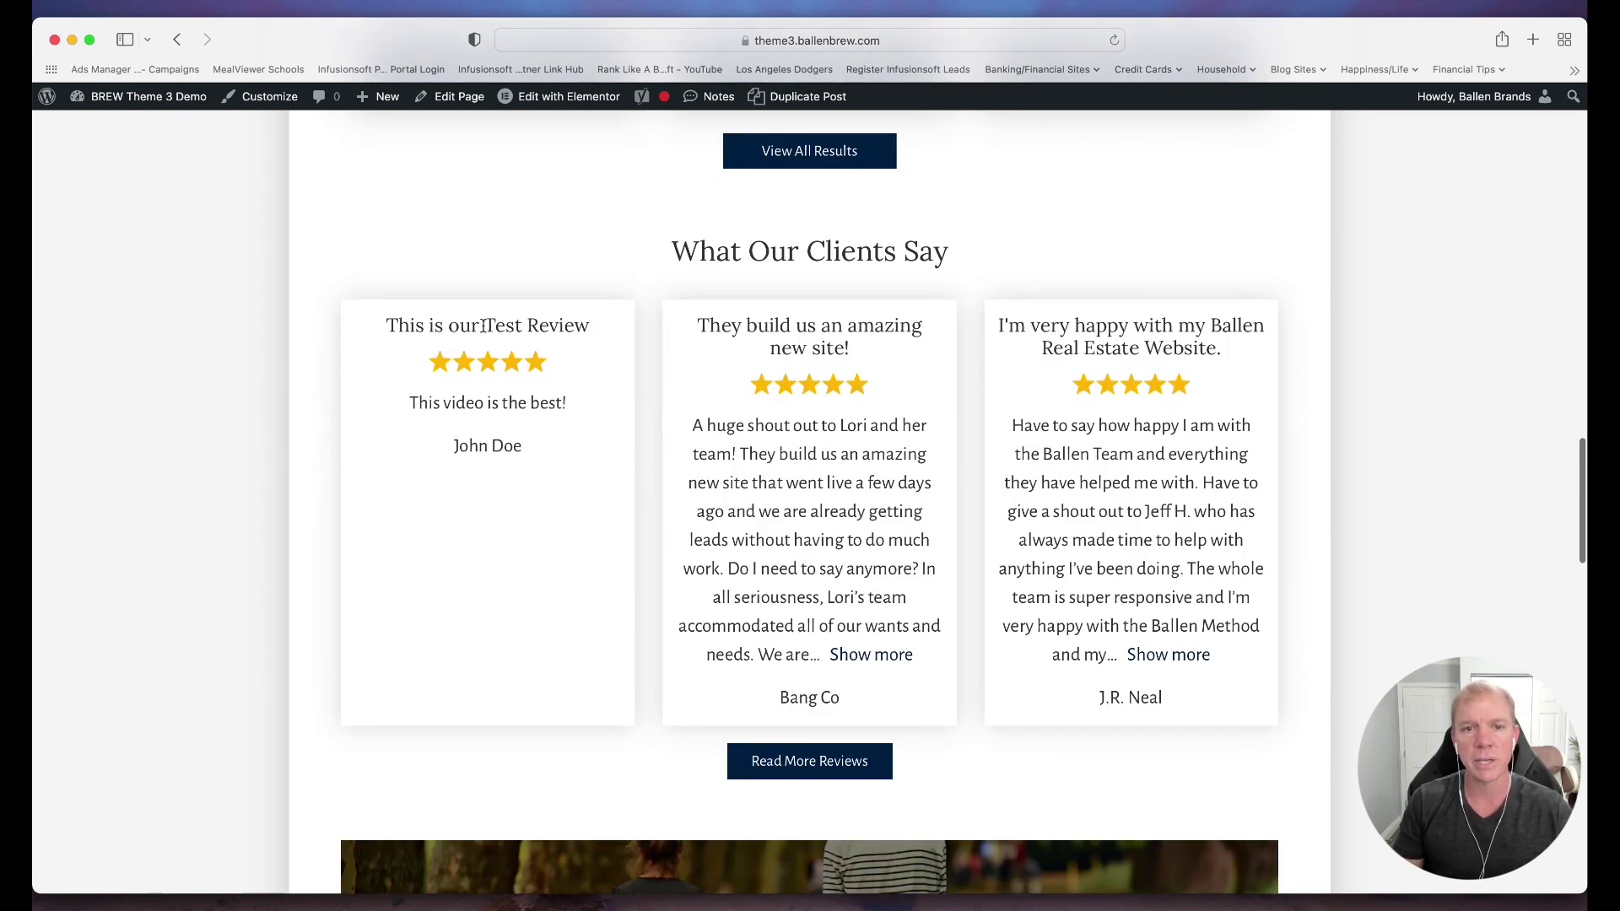
pyautogui.click(803, 757)
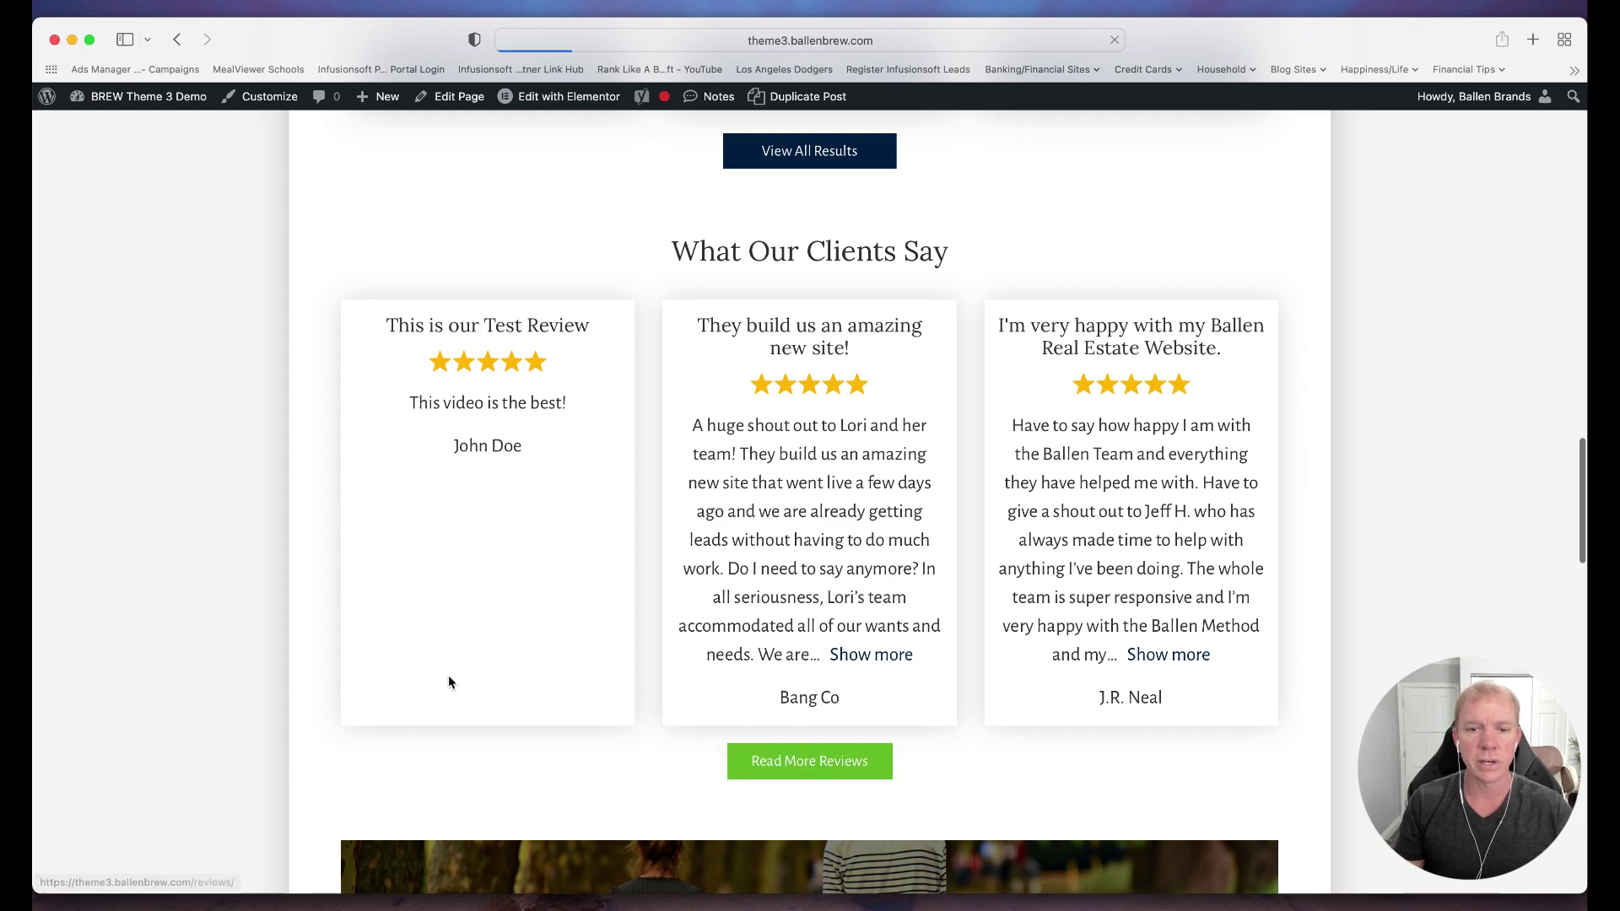
# - Check that 'This is our Test Review' appears with five stars on the Reviews page
pyautogui.scroll(-2, 436, 524)
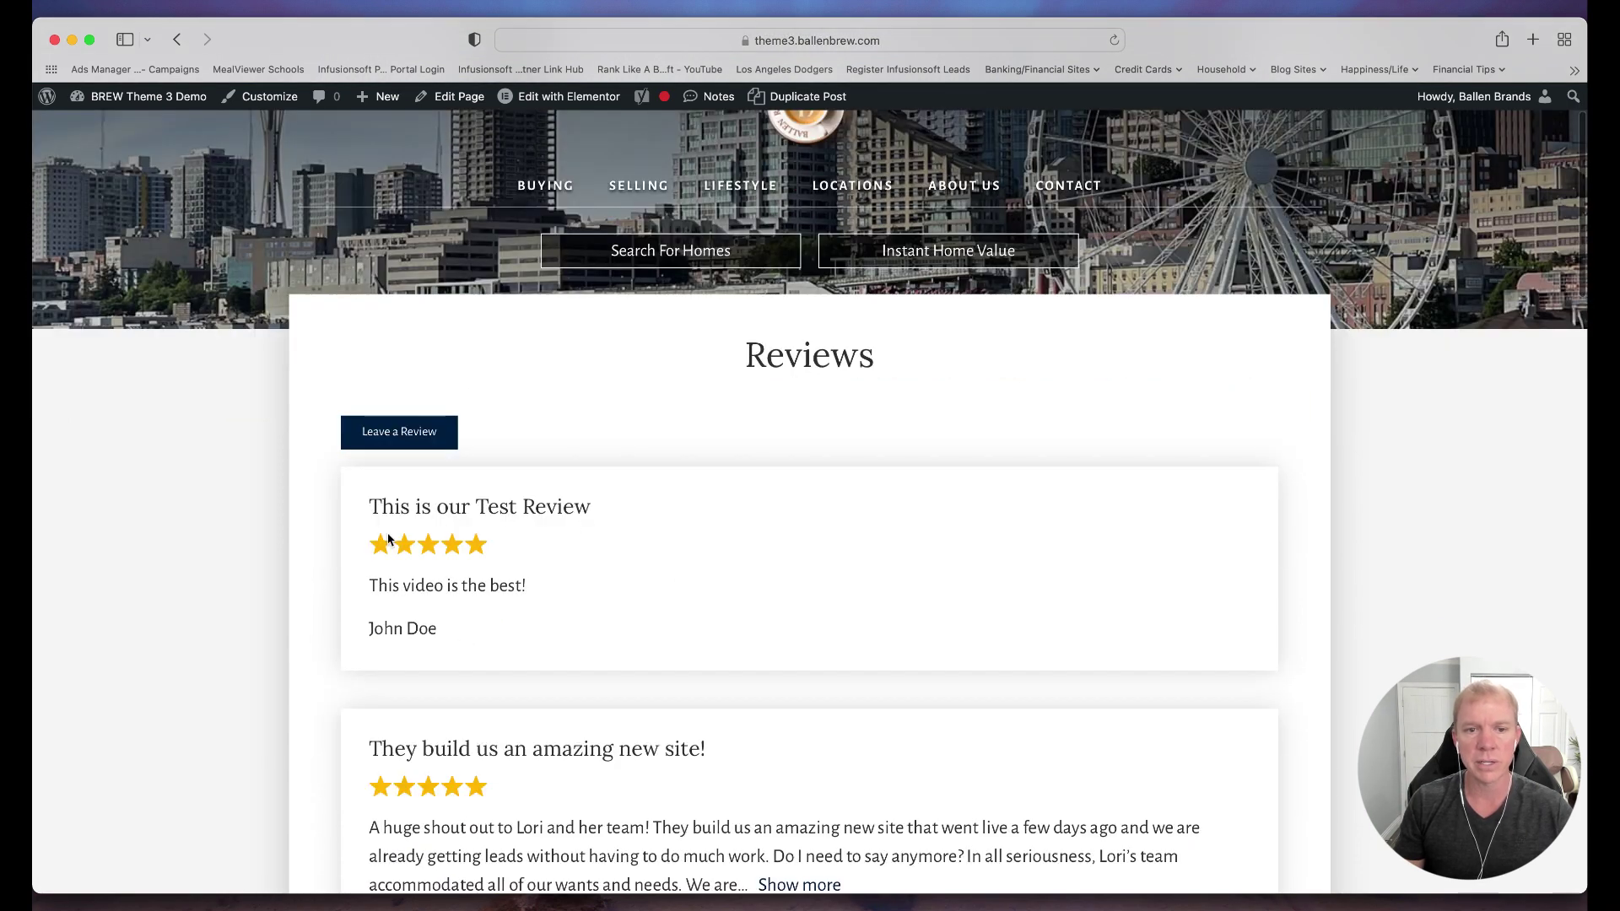
pyautogui.scroll(-3, 397, 540)
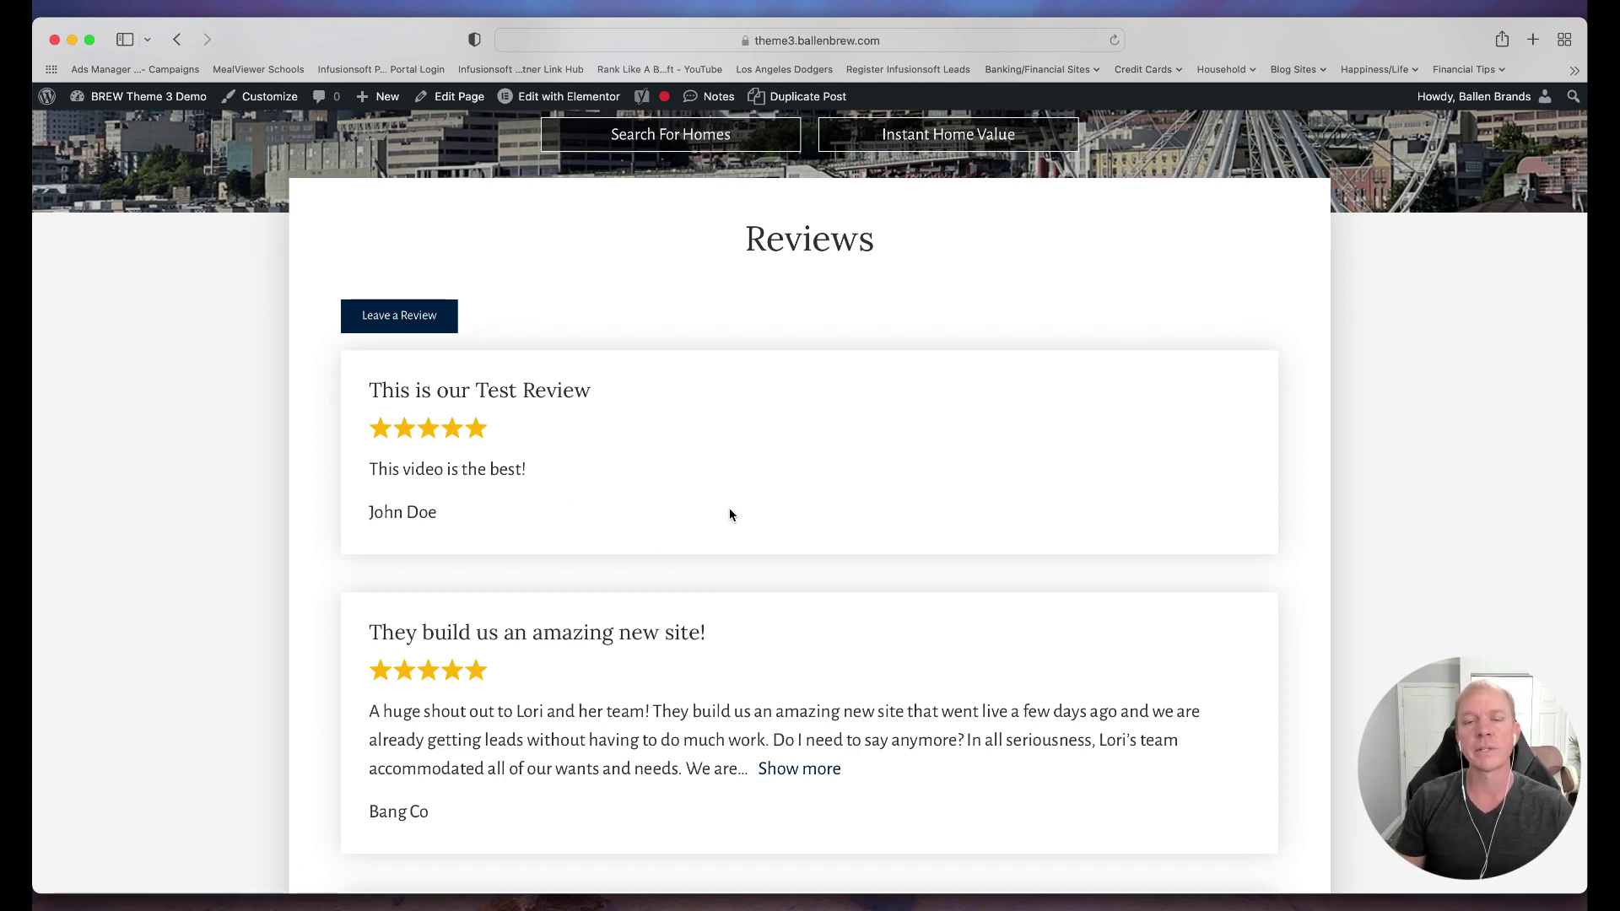
pyautogui.scroll(5, 731, 514)
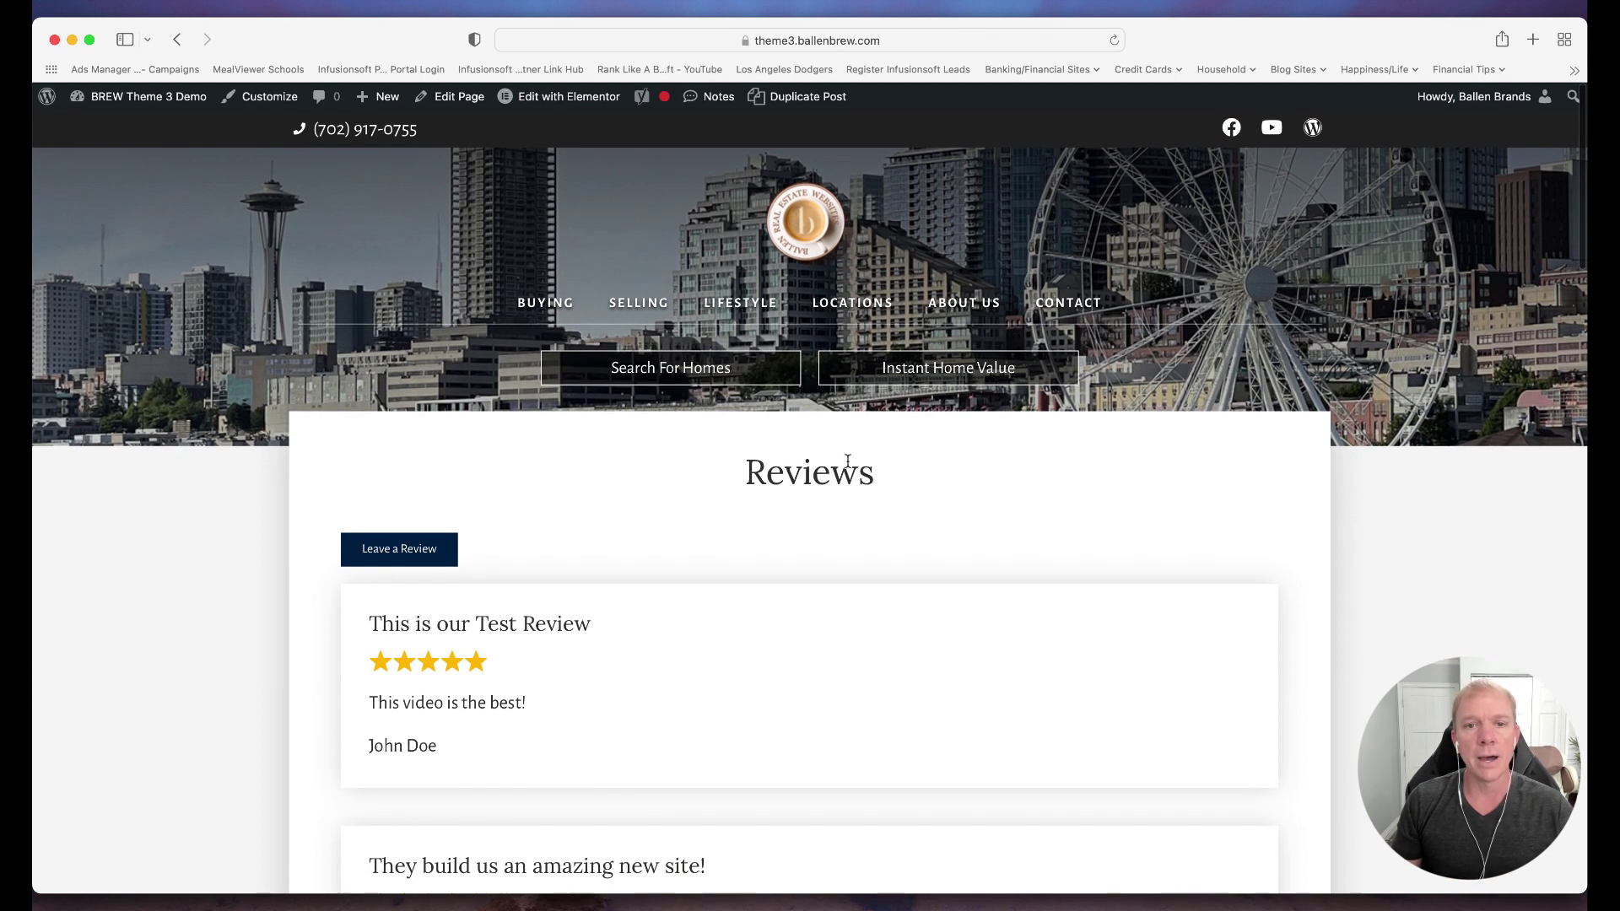
pyautogui.scroll(-3, 623, 608)
pyautogui.scroll(3, 623, 607)
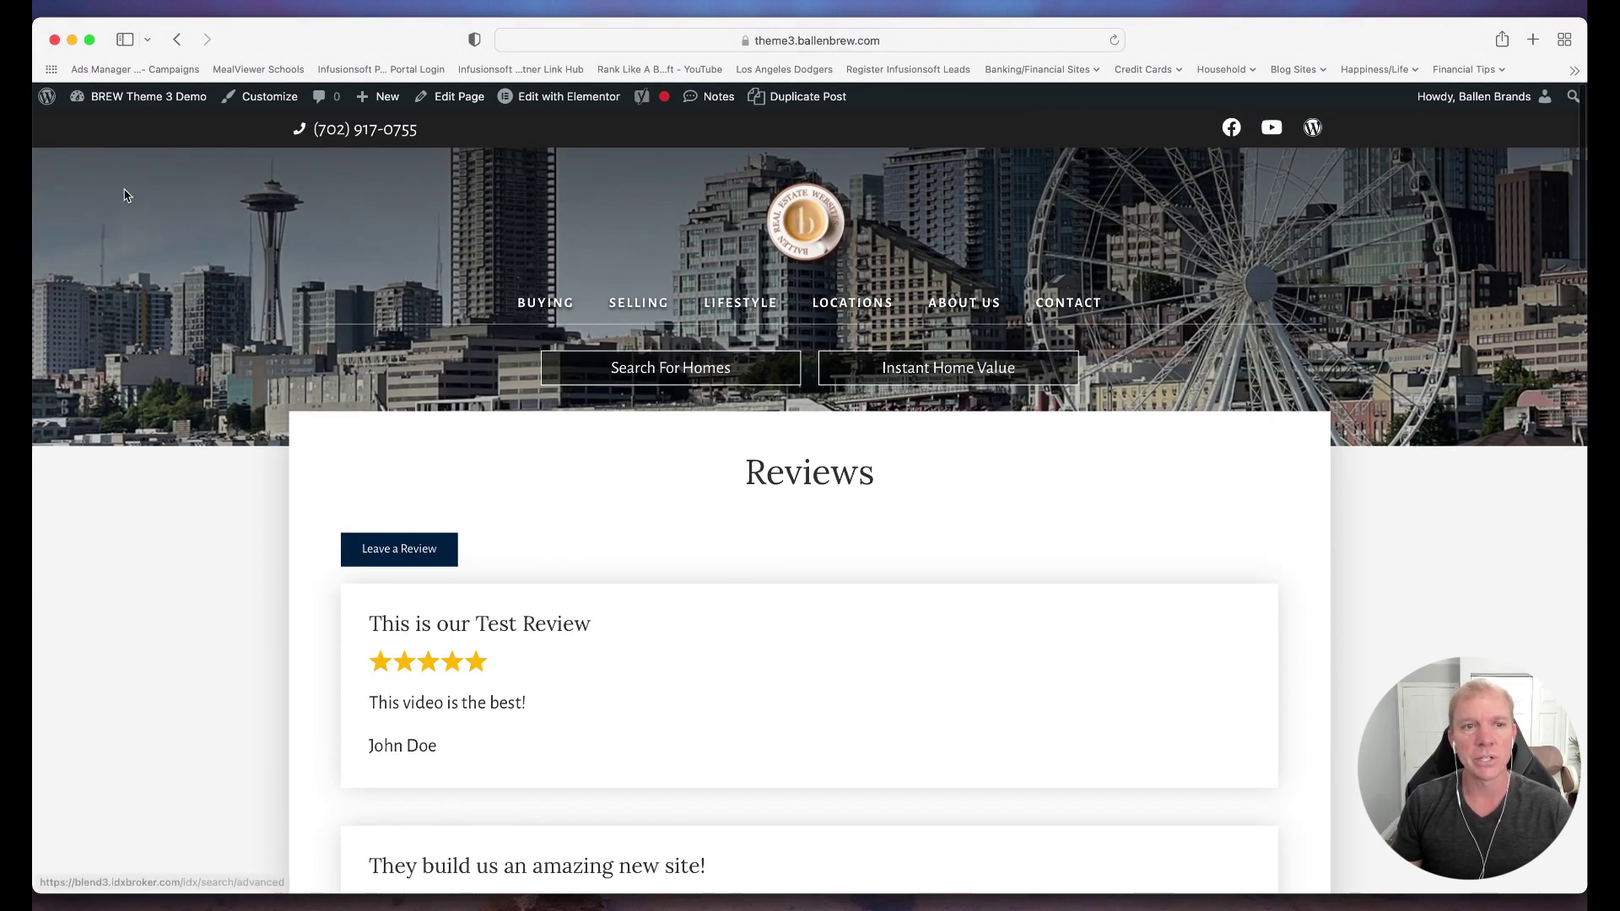
pyautogui.click(92, 150)
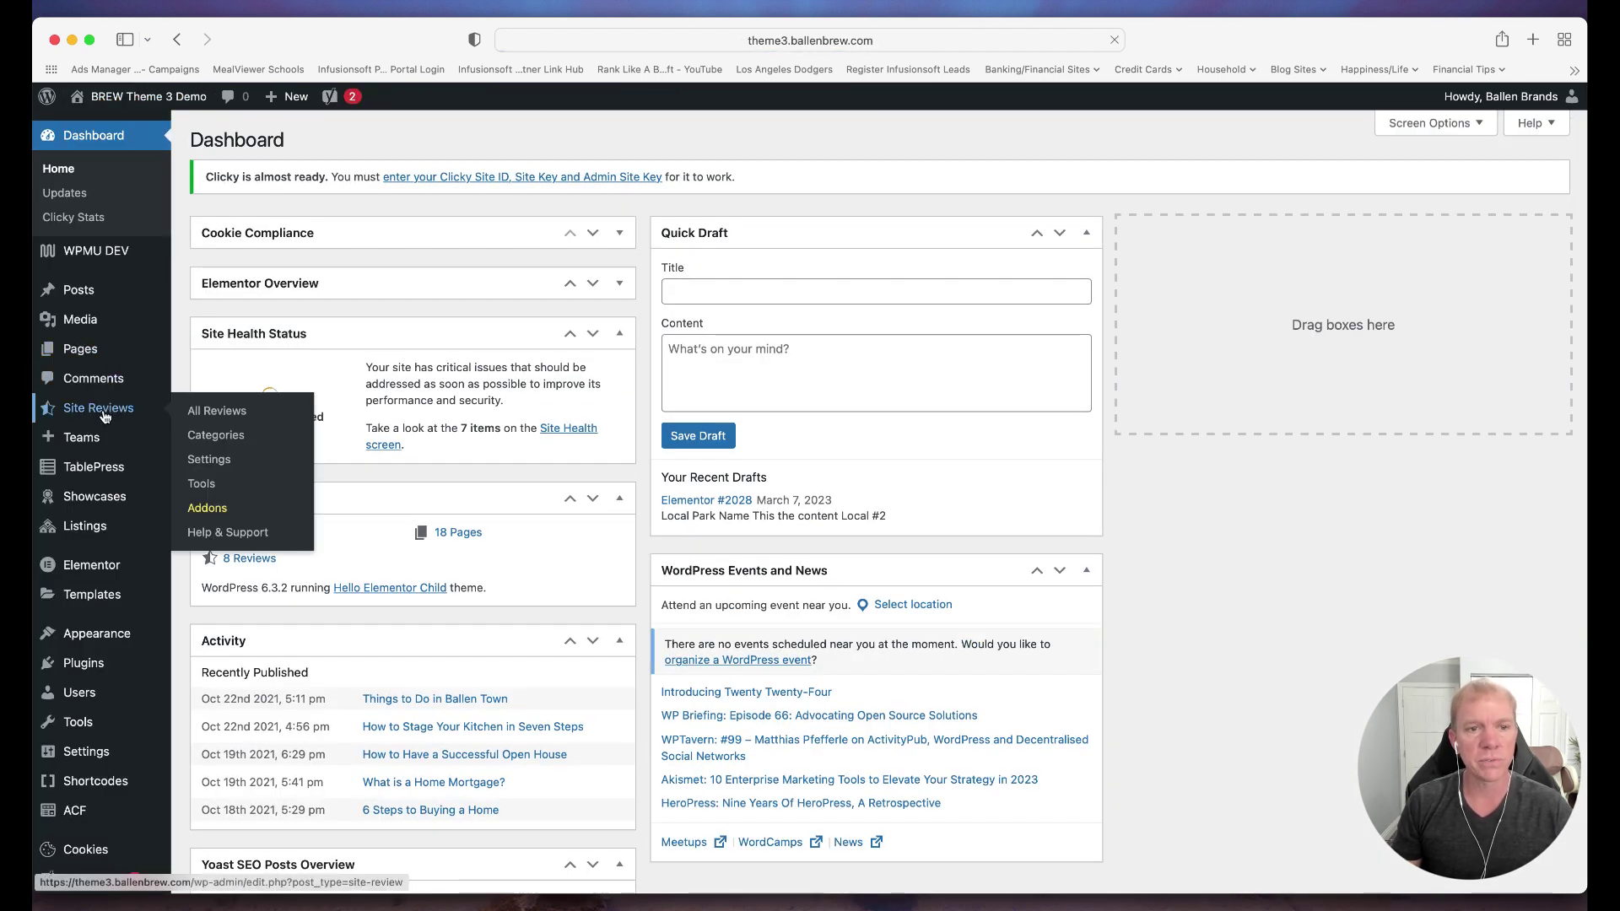
# - Open 'This is our Test Review' from the All Reviews list for editing
pyautogui.click(104, 413)
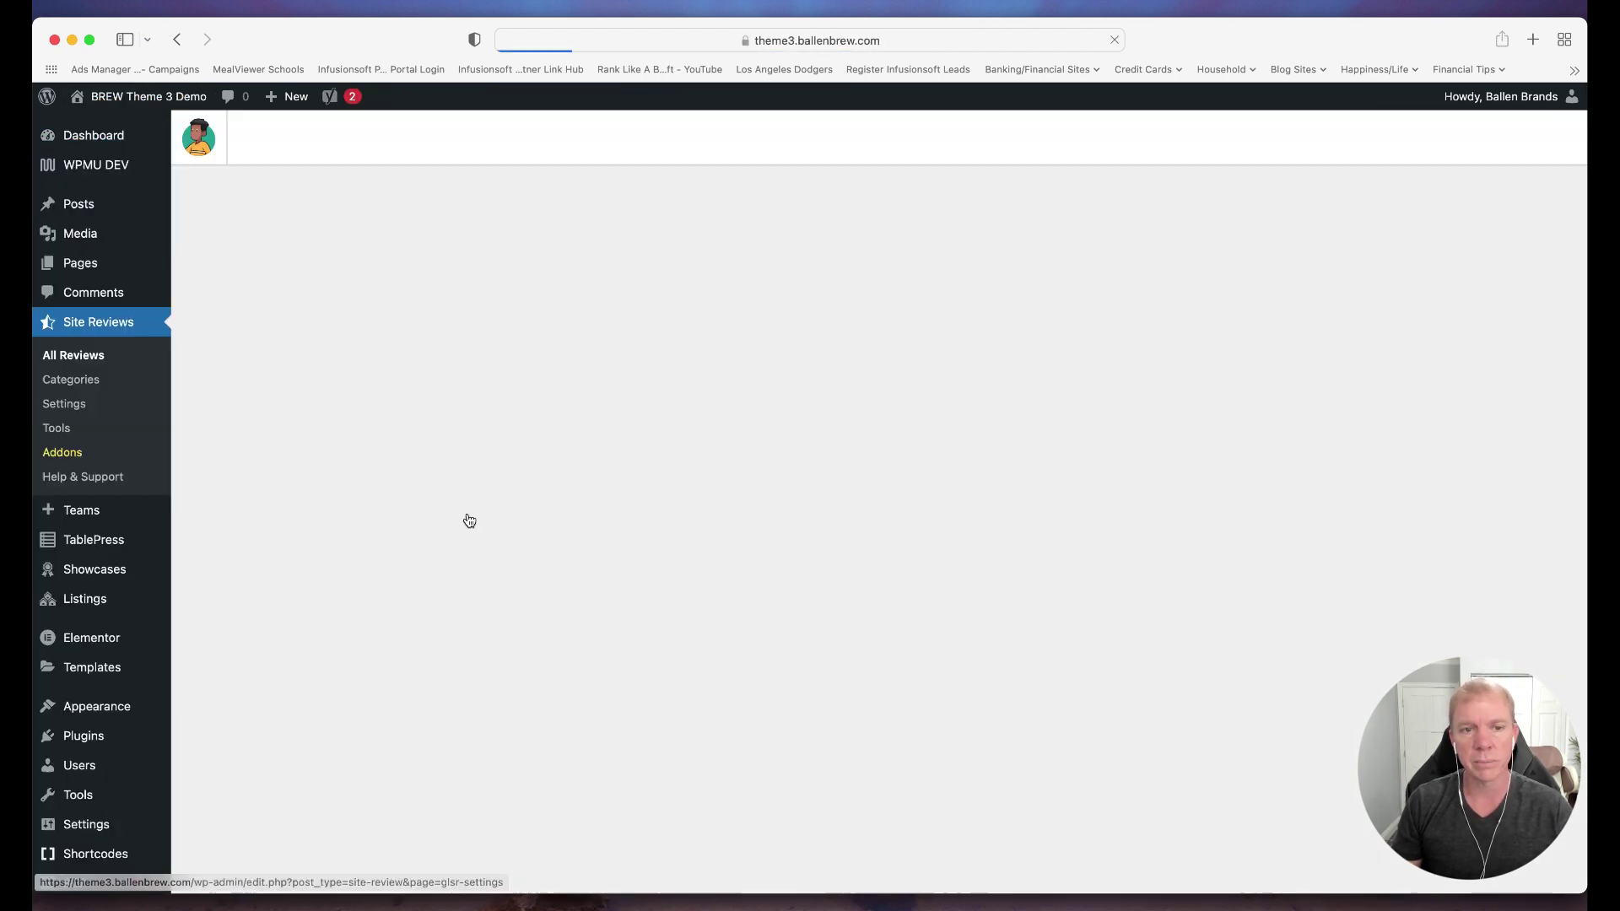
pyautogui.scroll(-3, 810, 440)
pyautogui.moveTo(513, 262)
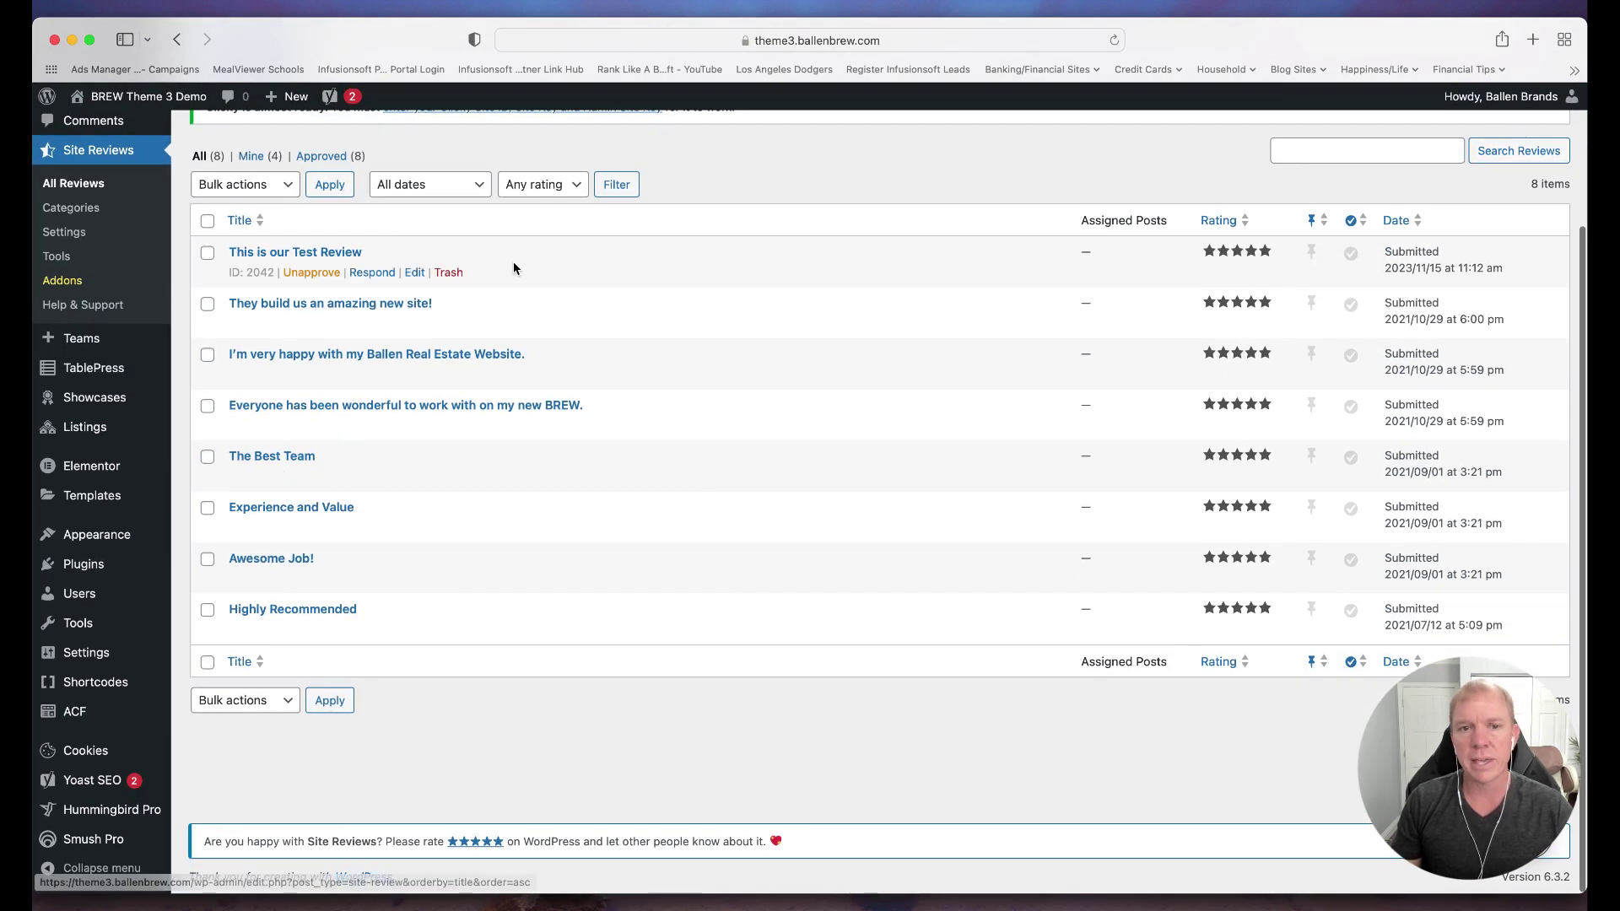
pyautogui.click(316, 255)
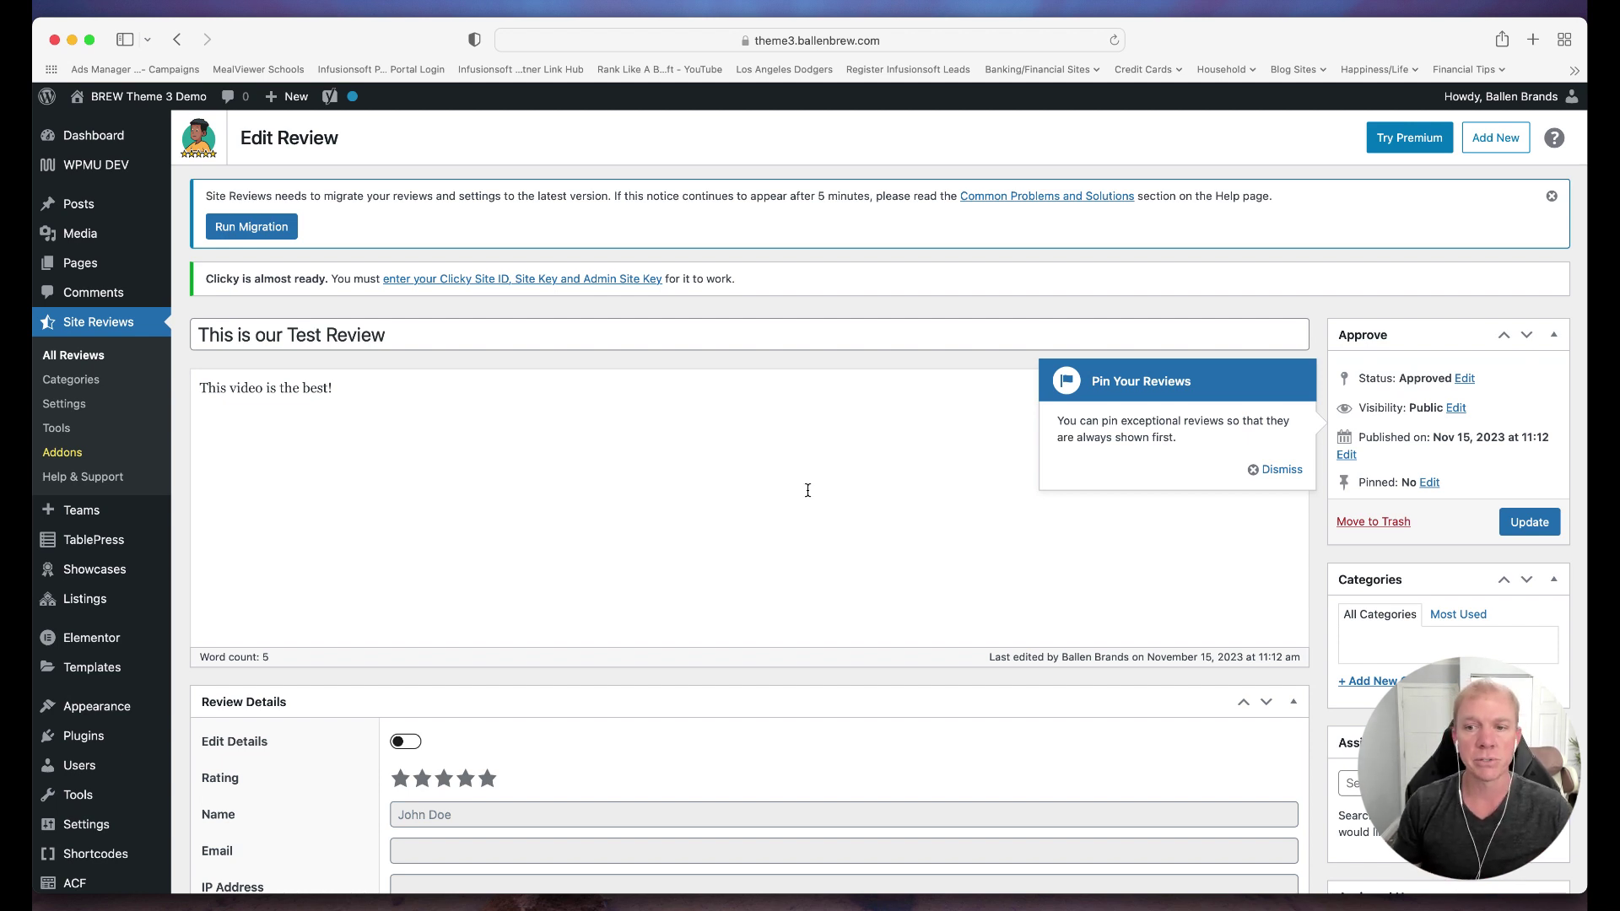
# - Dismiss the pinning tip, inspect the approved five-star review, and visit the live site
pyautogui.click(1270, 469)
pyautogui.scroll(-3, 1063, 507)
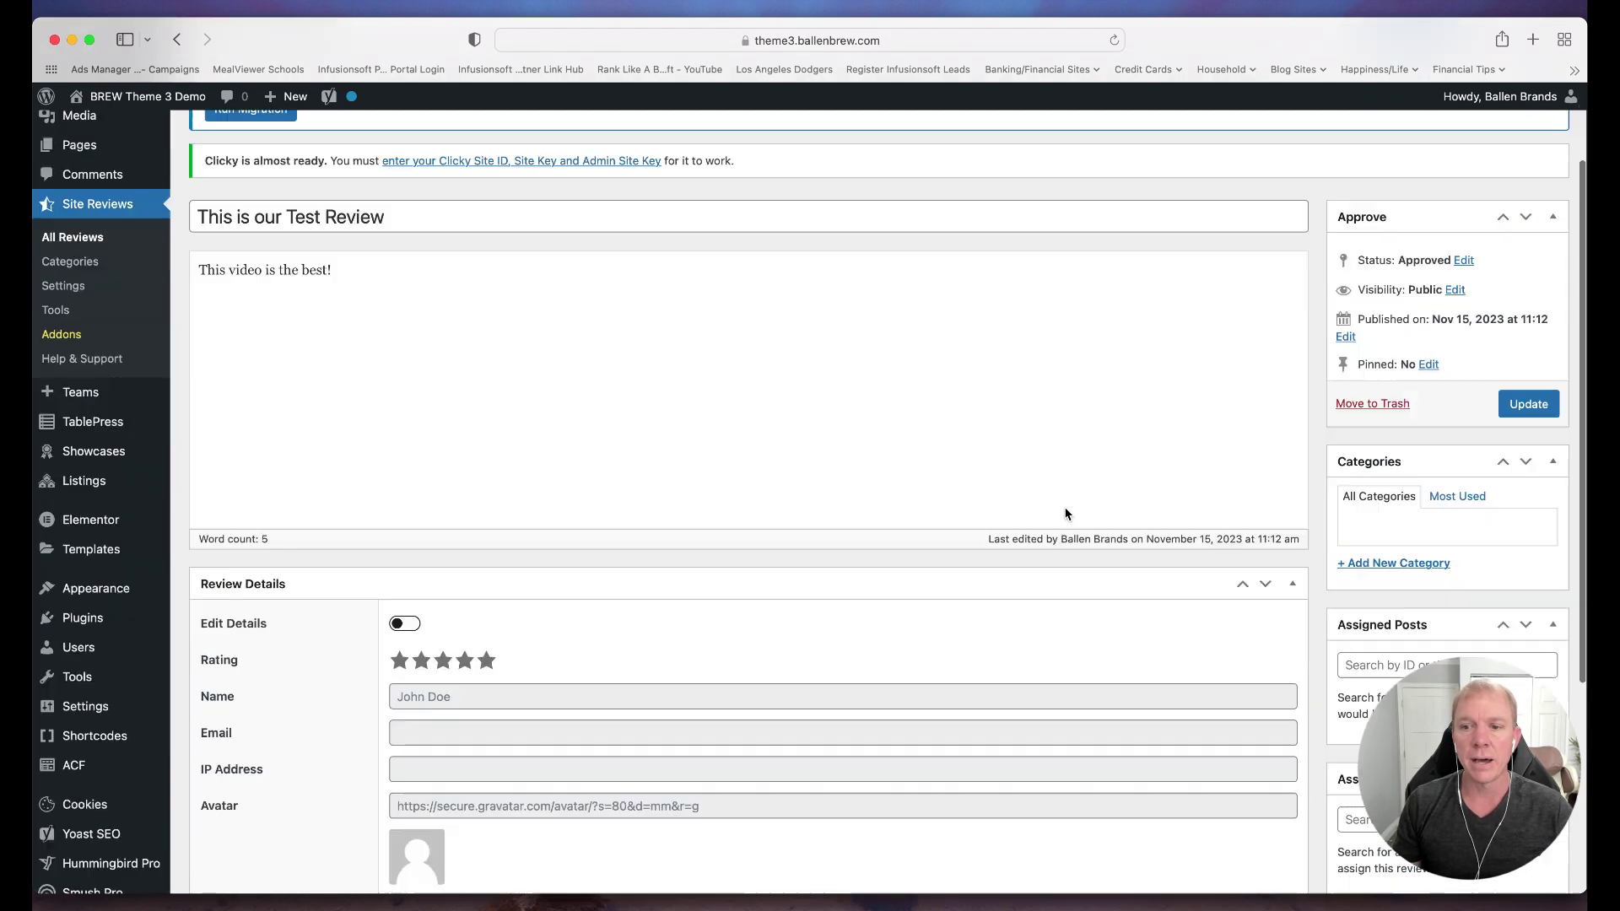
pyautogui.scroll(-3, 1065, 513)
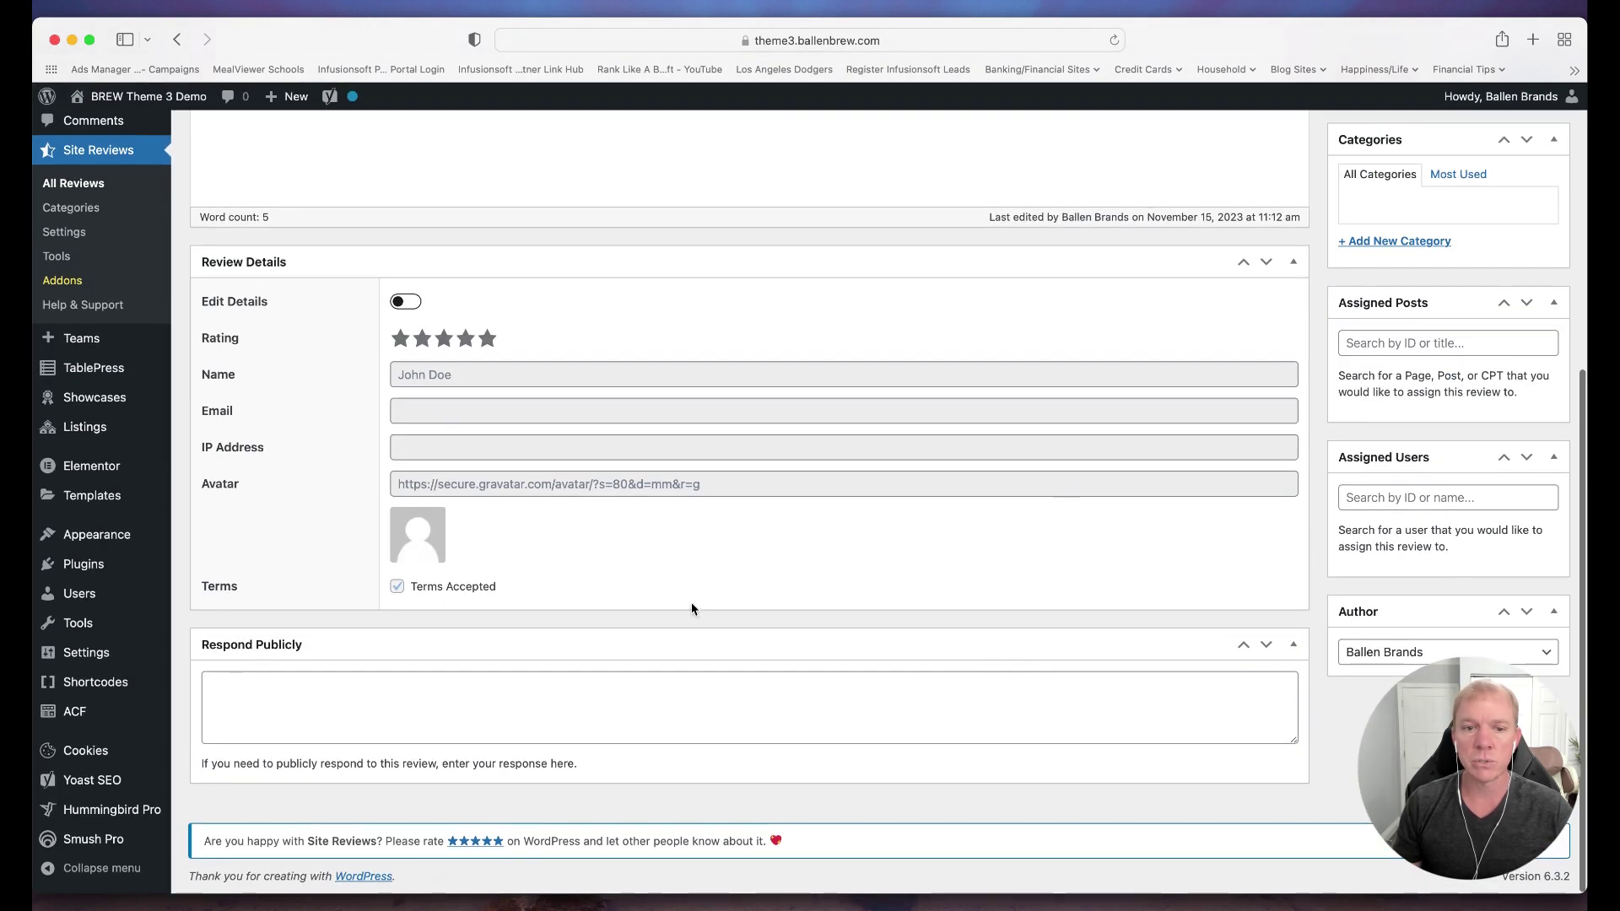
pyautogui.scroll(5, 774, 640)
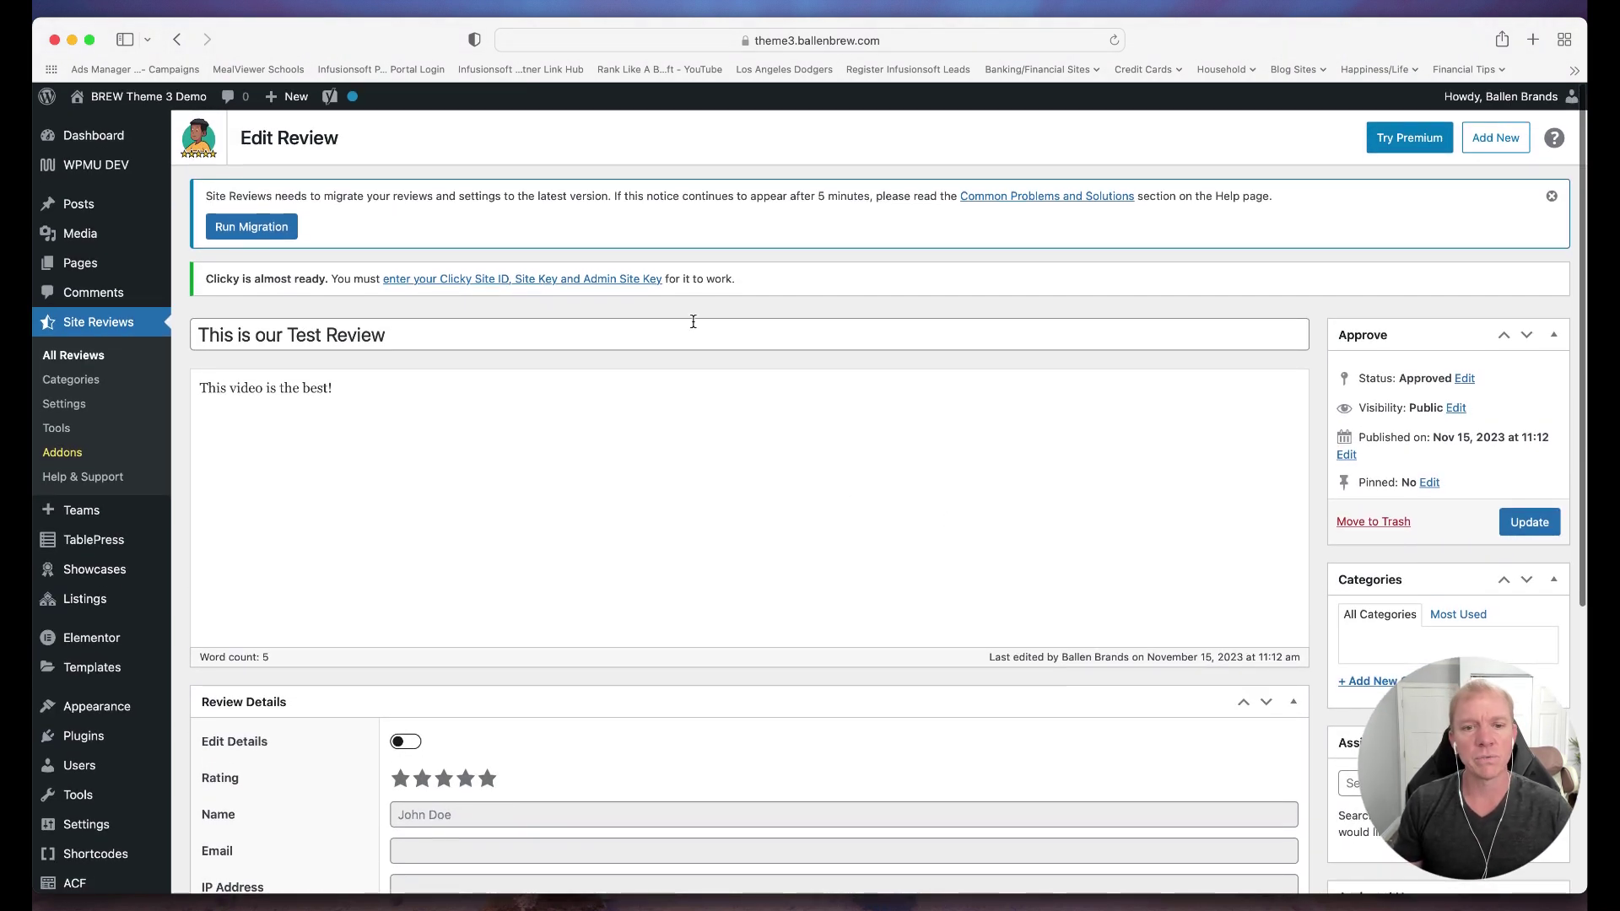
pyautogui.click(97, 126)
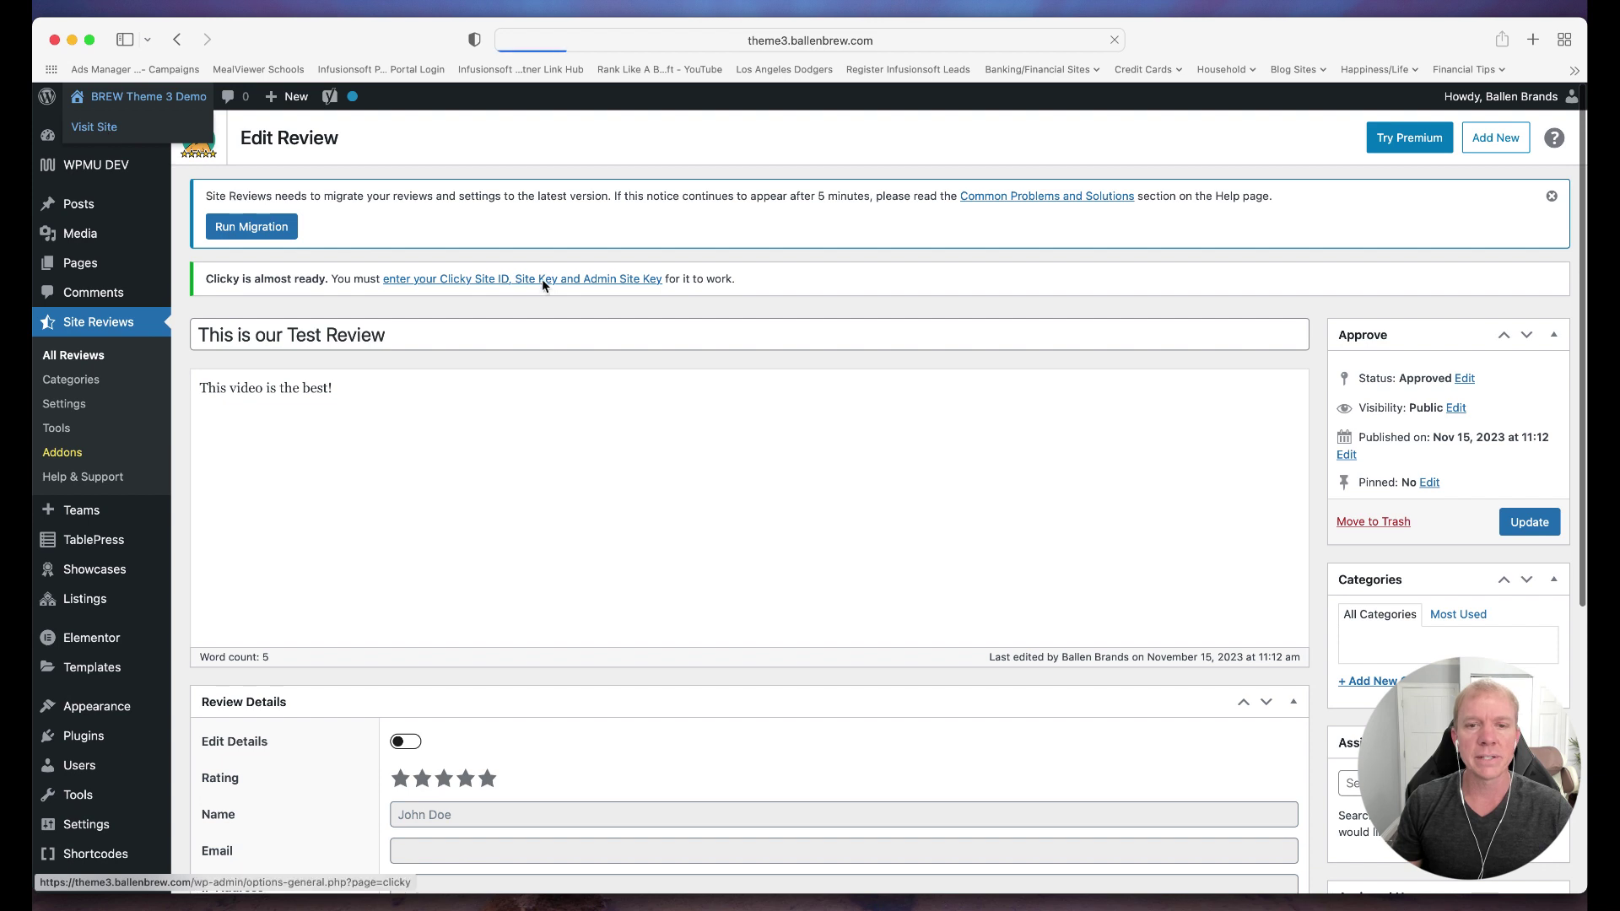